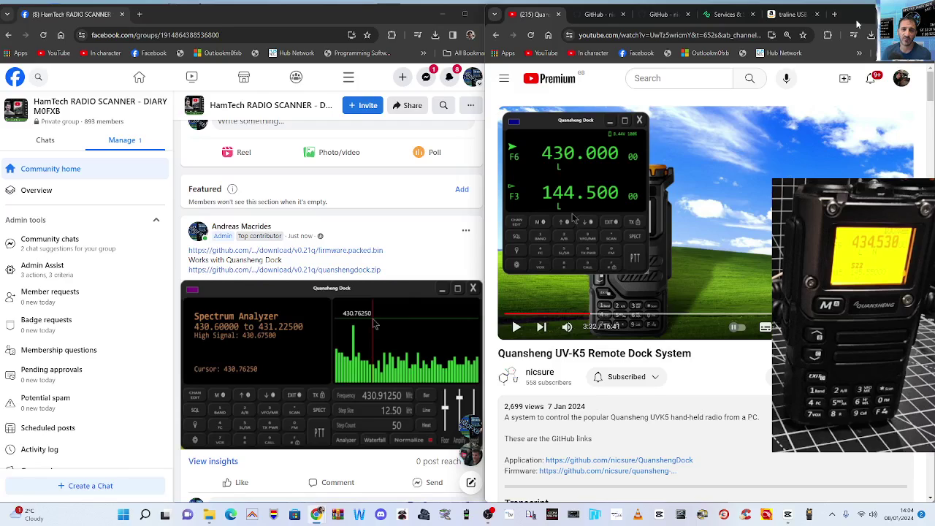
# - Download the UV-K5(8) UV-K6 Firmware V15 zip from the Quansheng support downloads page, keeping the file despite its insecure connection
pyautogui.click(797, 16)
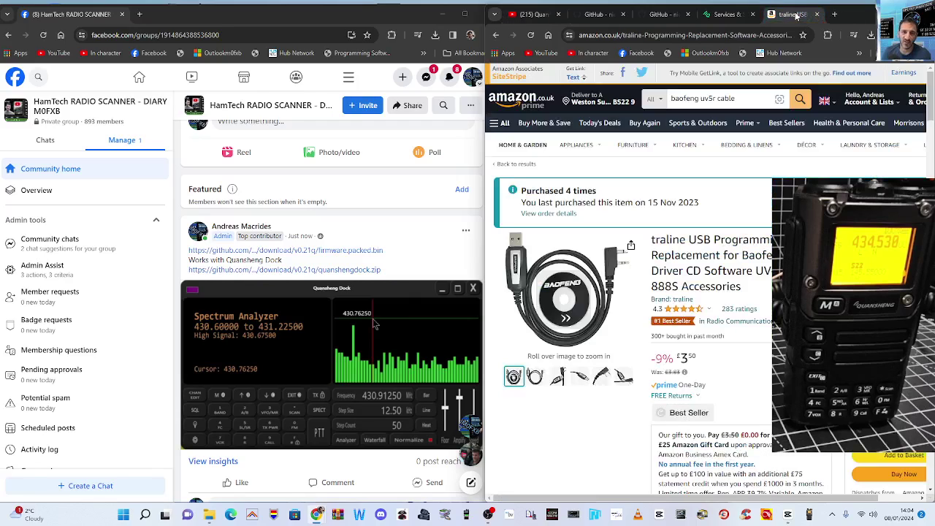
pyautogui.click(732, 20)
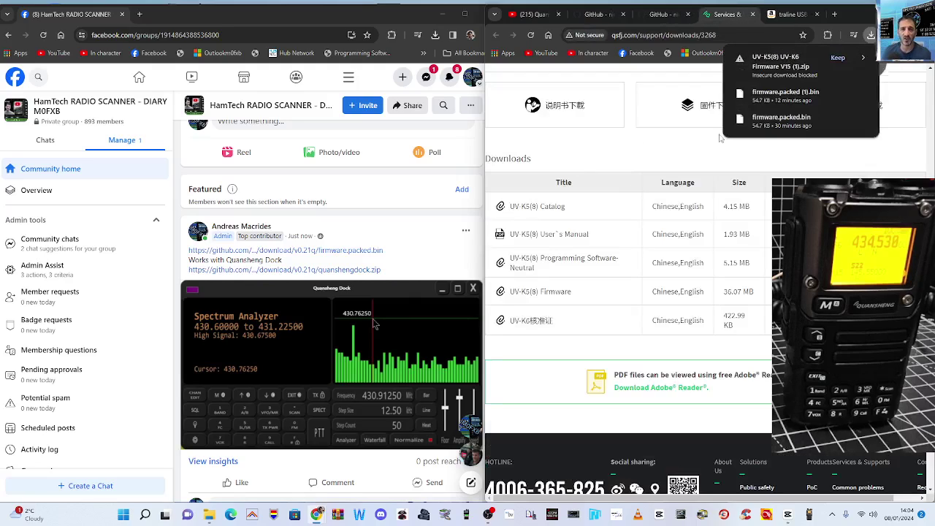
pyautogui.click(779, 67)
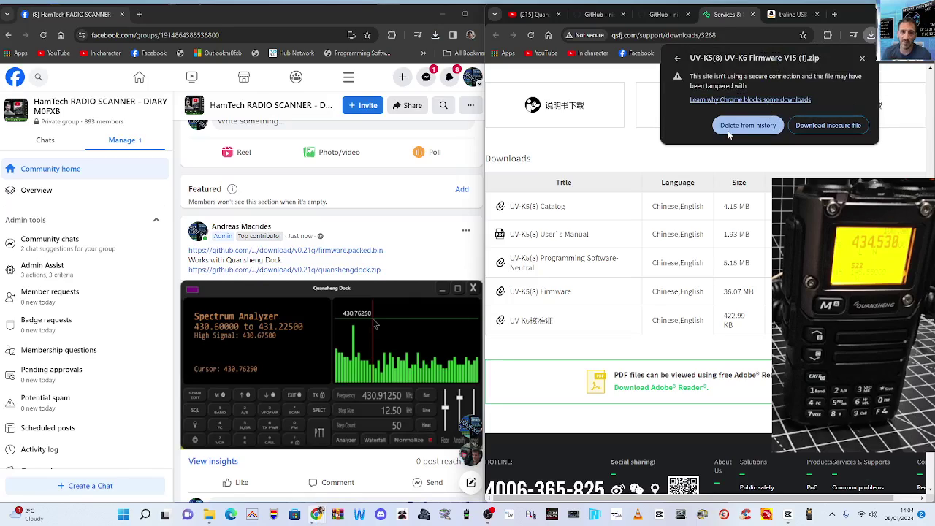
pyautogui.click(832, 127)
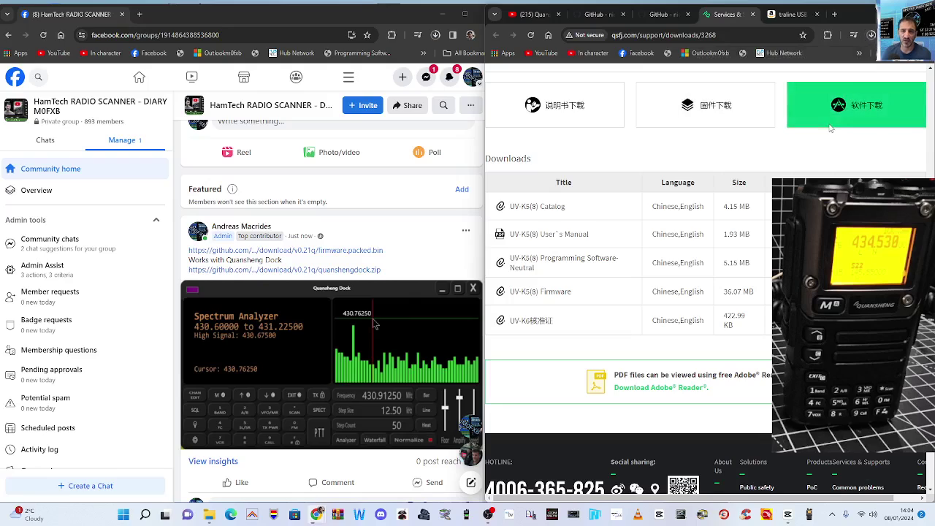
# - Open the downloaded firmware archive and run the AnonymPSUpdater setup program from its UV-K5(8) UV-K6 folder
pyautogui.click(870, 35)
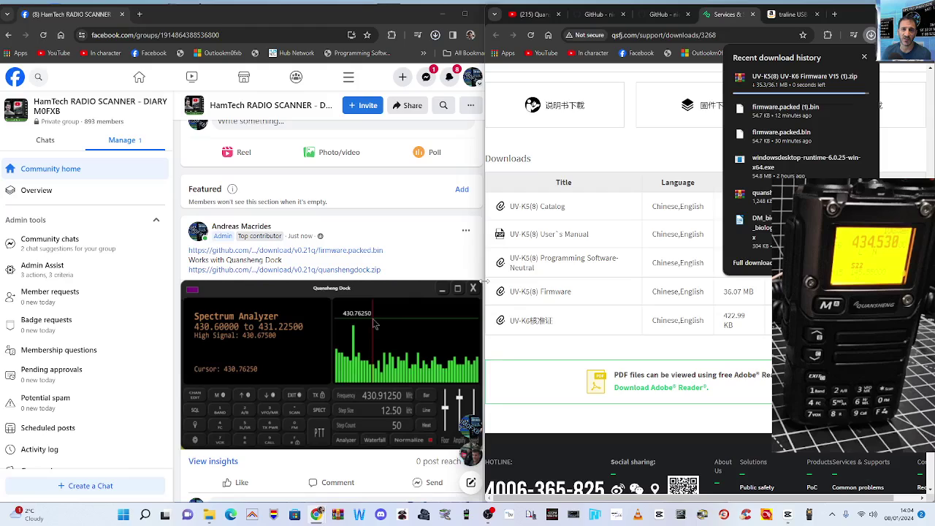
pyautogui.click(780, 86)
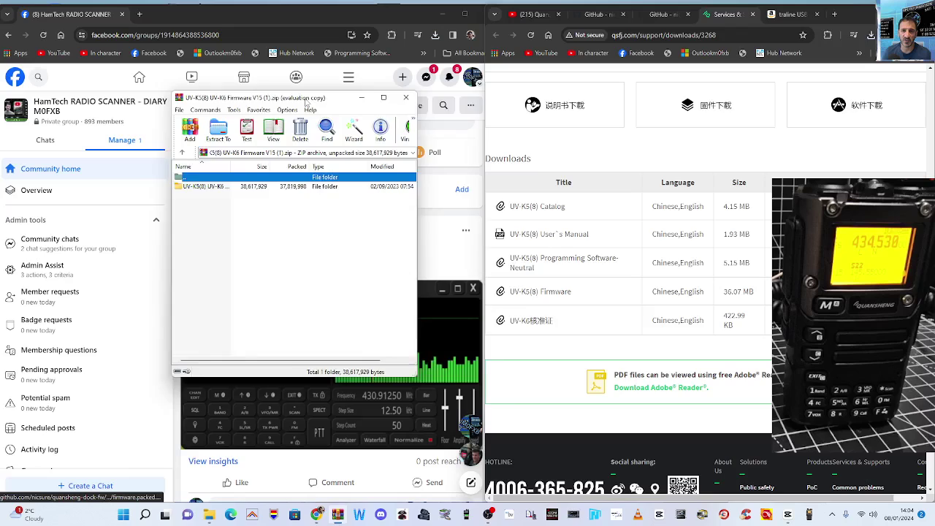
pyautogui.press('Escape')
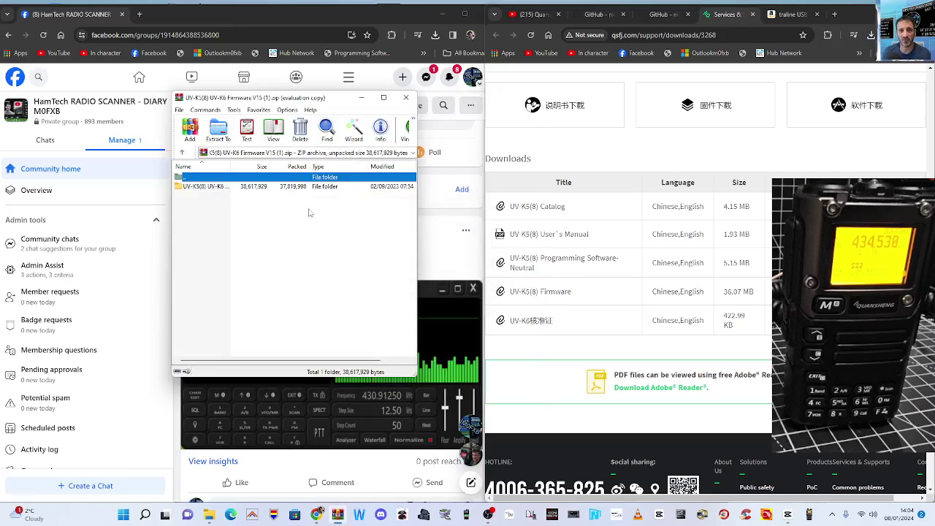
pyautogui.doubleClick(206, 187)
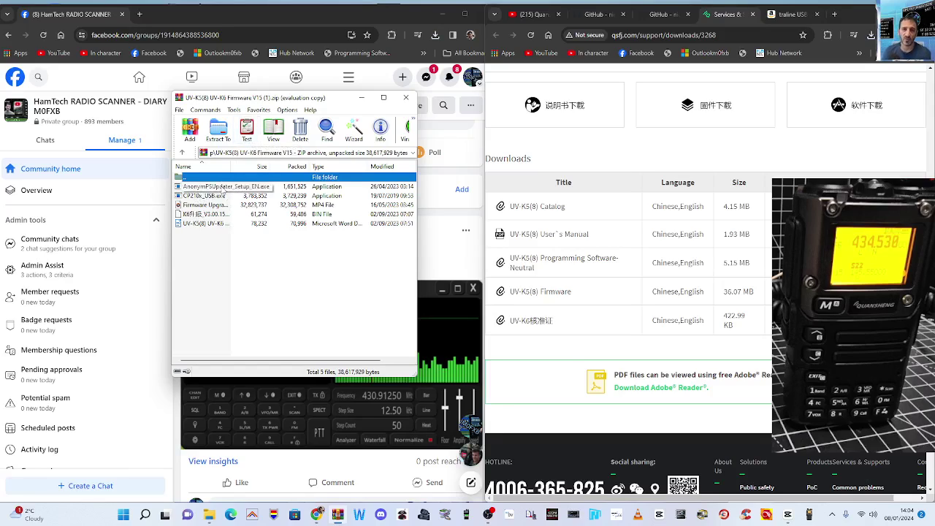
pyautogui.doubleClick(223, 187)
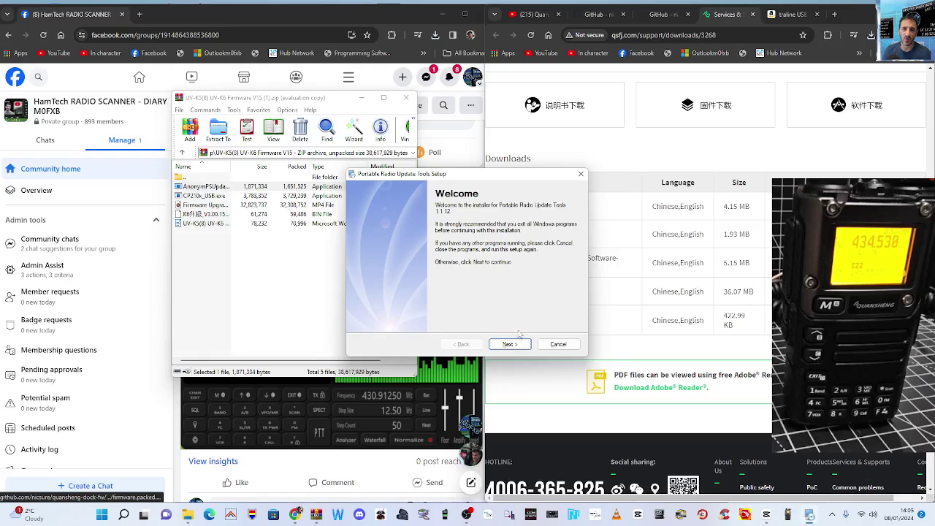
# - Accept the license agreement and install Portable Radio Update Tools with the default settings
pyautogui.click(512, 344)
pyautogui.click(357, 312)
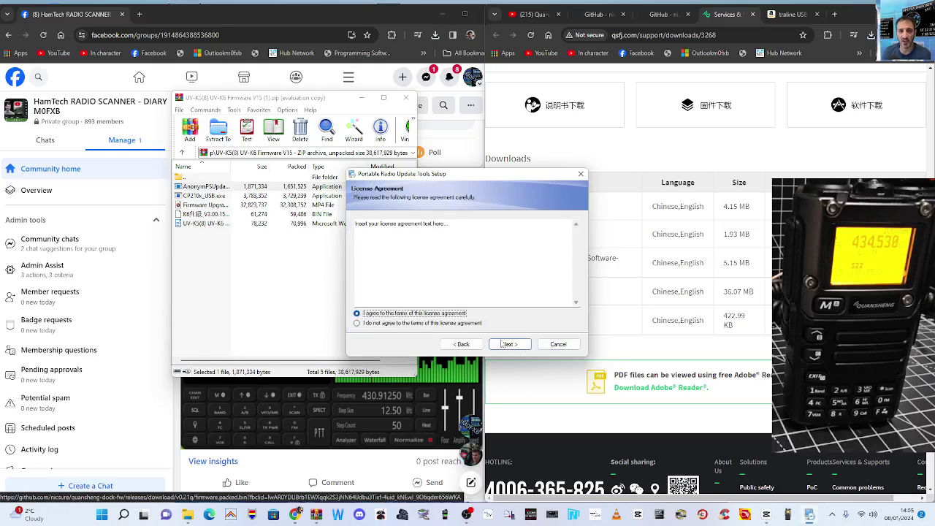
pyautogui.click(523, 346)
pyautogui.click(524, 346)
pyautogui.click(524, 346)
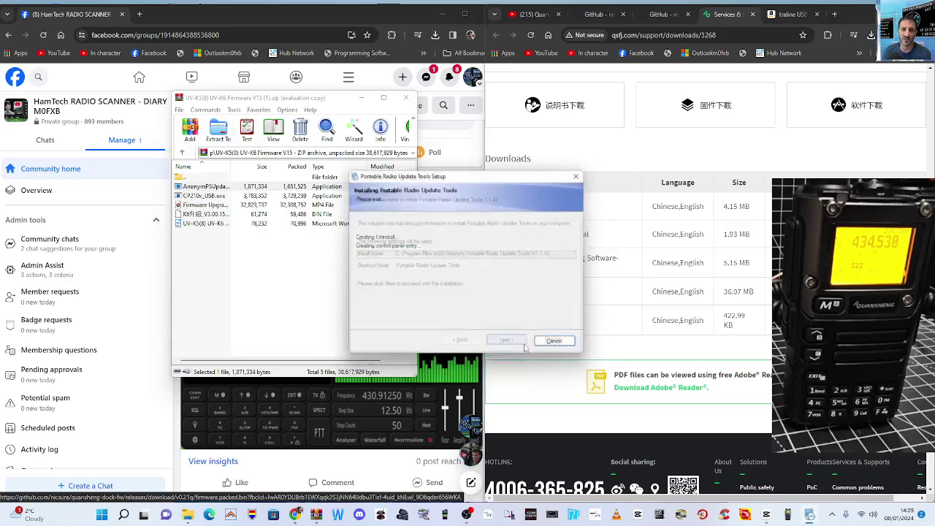
pyautogui.click(510, 344)
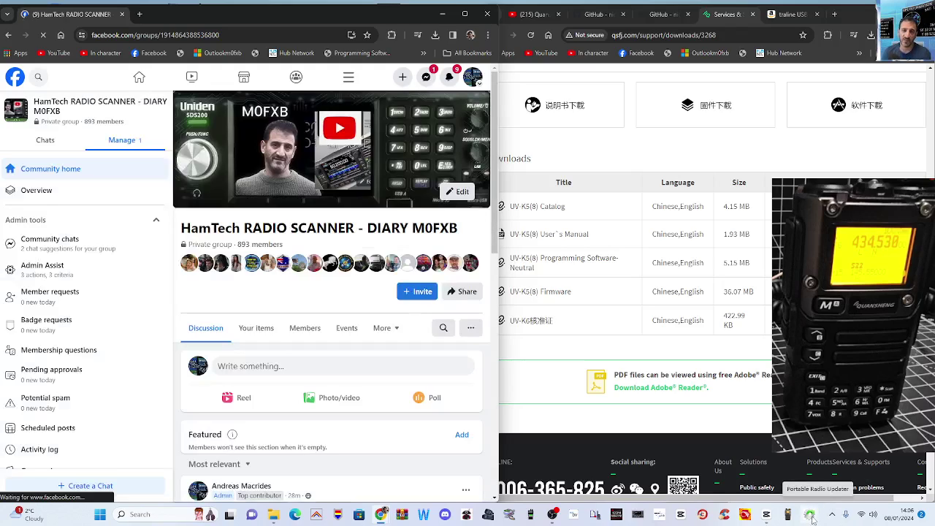
# - Bring up the Quansheng Dock post in the Facebook group and place the Portable radio update tools window over the group page
pyautogui.scroll(-5, 350, 293)
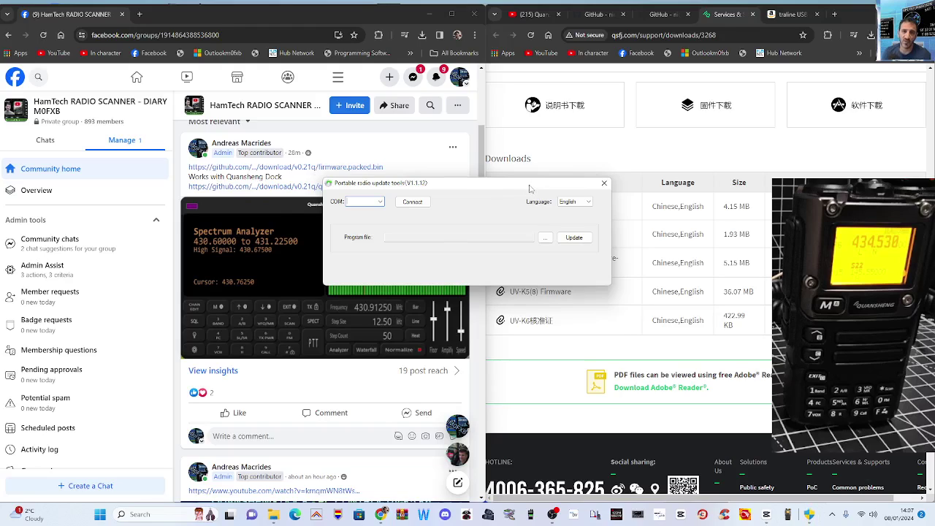
pyautogui.click(417, 187)
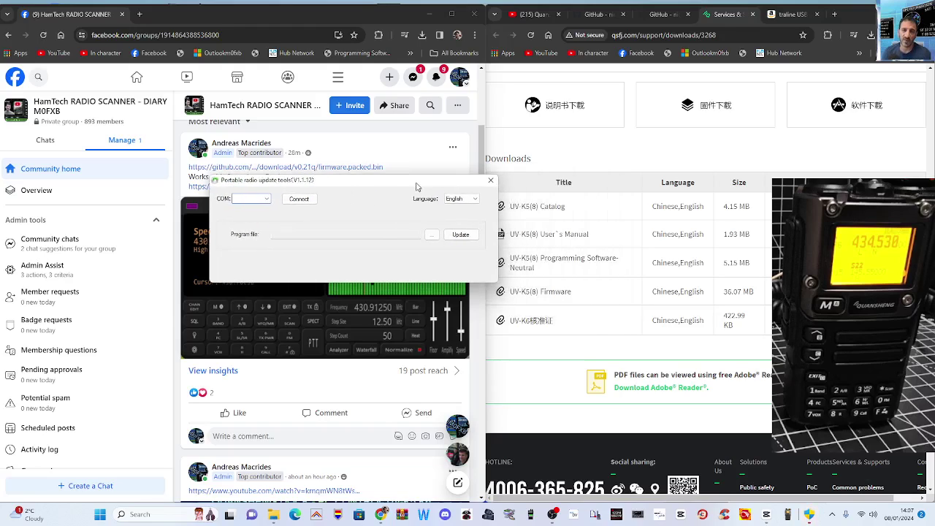
pyautogui.moveTo(417, 187); pyautogui.dragTo(276, 142)
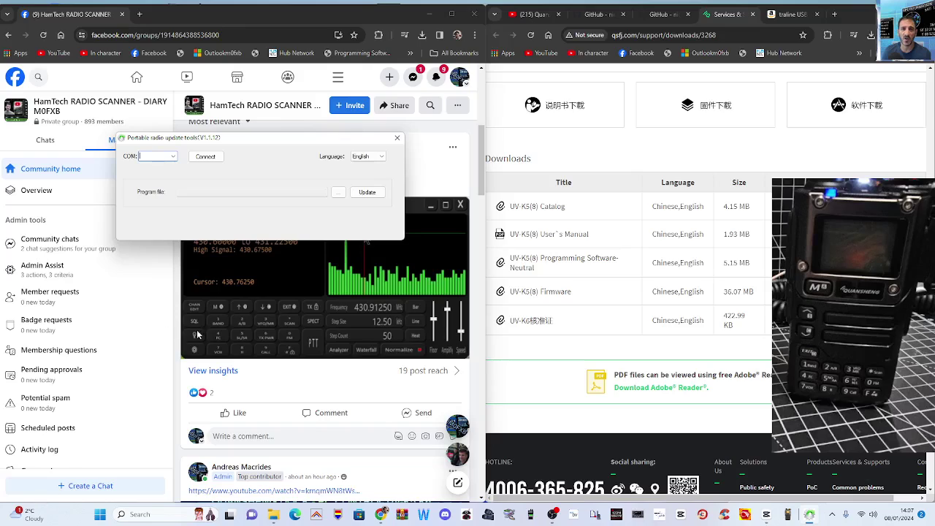
# - Check in Device Manager, under Ports (COM & LPT), which COM port the USB-SERIAL CH340 programming cable uses
pyautogui.click(241, 276)
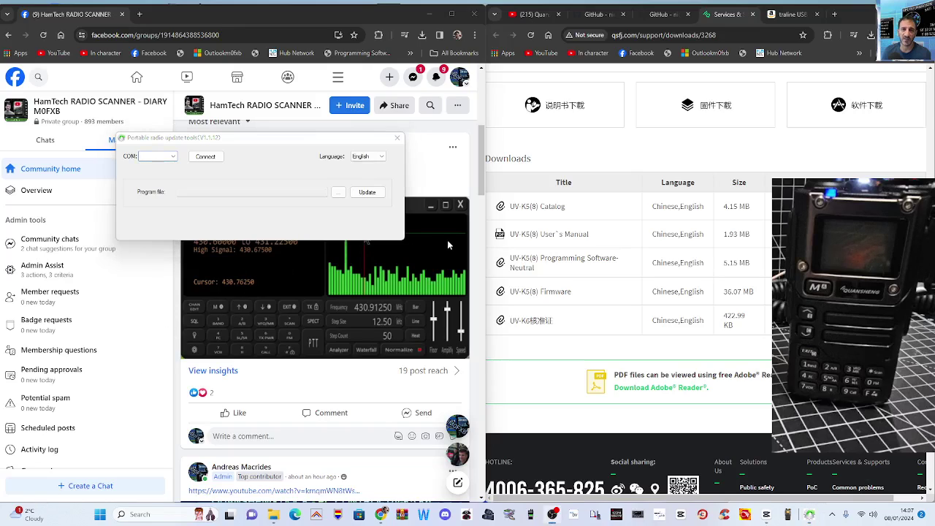
pyautogui.rightClick(101, 518)
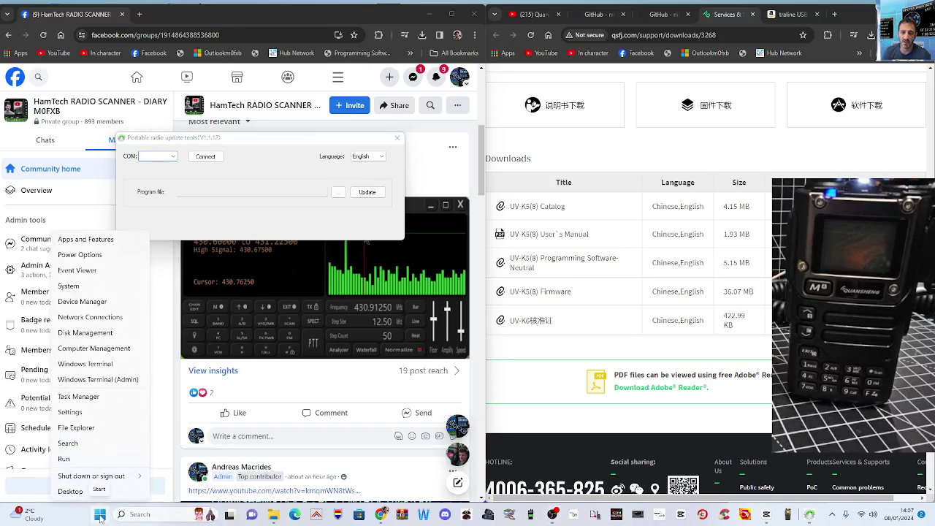
pyautogui.click(82, 302)
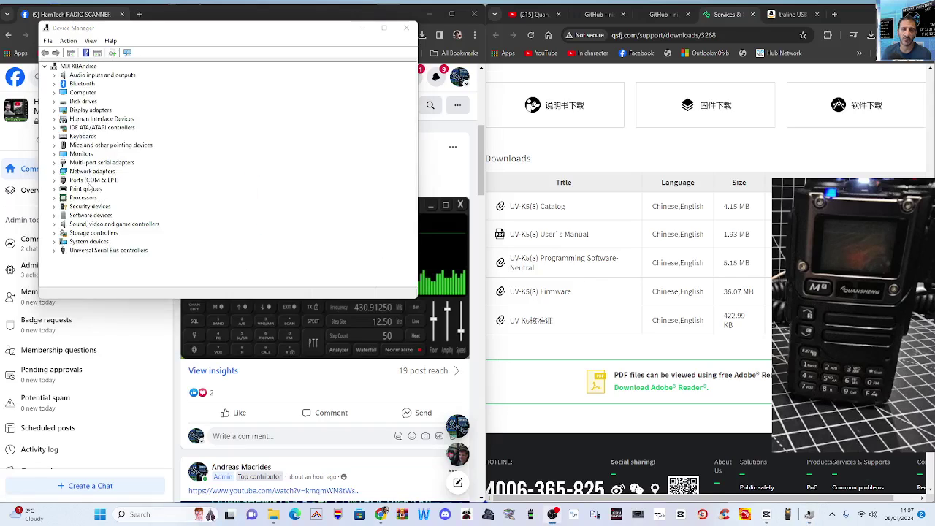
pyautogui.doubleClick(83, 181)
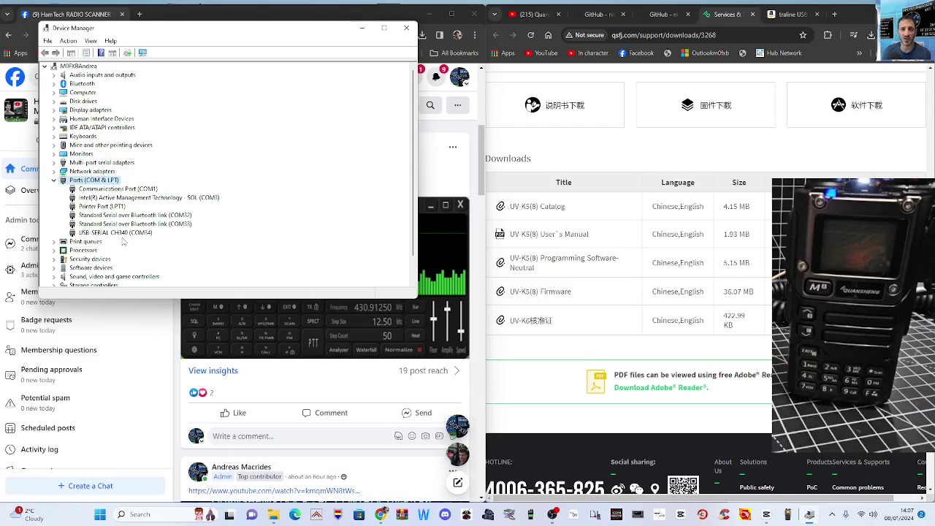
pyautogui.click(362, 30)
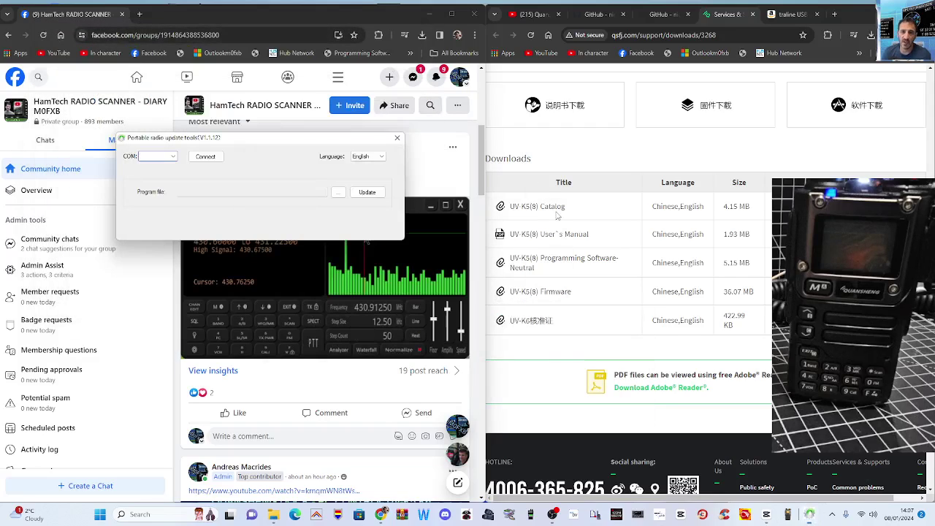
# - Select COM34 as the port in Portable radio update tools and connect to the radio
pyautogui.click(608, 273)
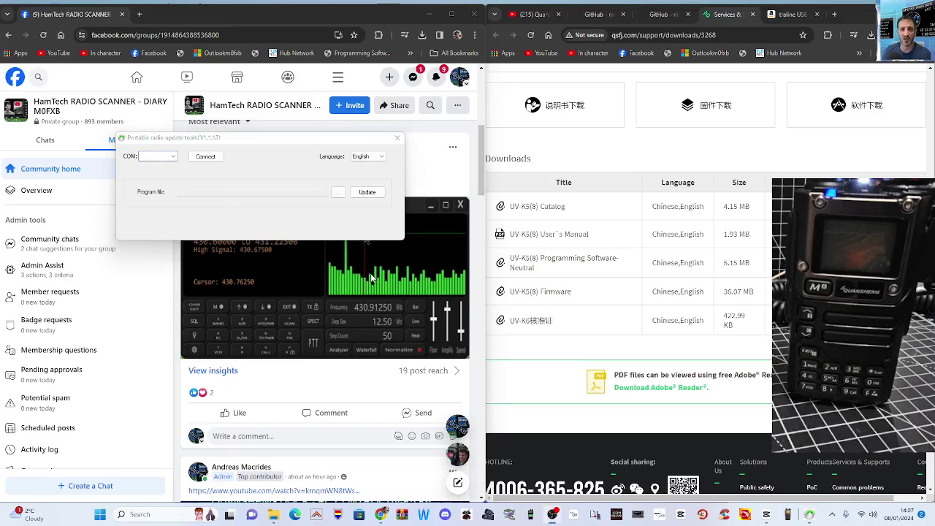
pyautogui.moveTo(269, 143); pyautogui.dragTo(274, 163)
pyautogui.click(179, 176)
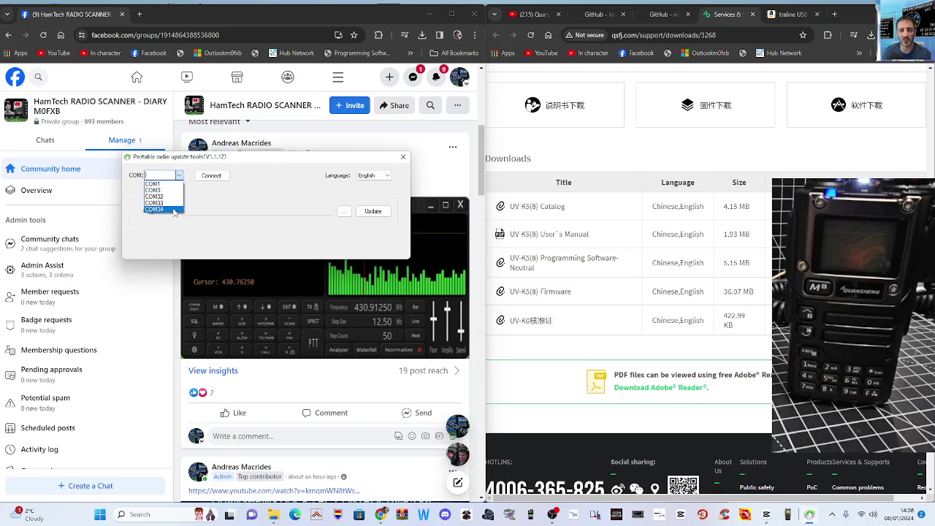
pyautogui.click(174, 209)
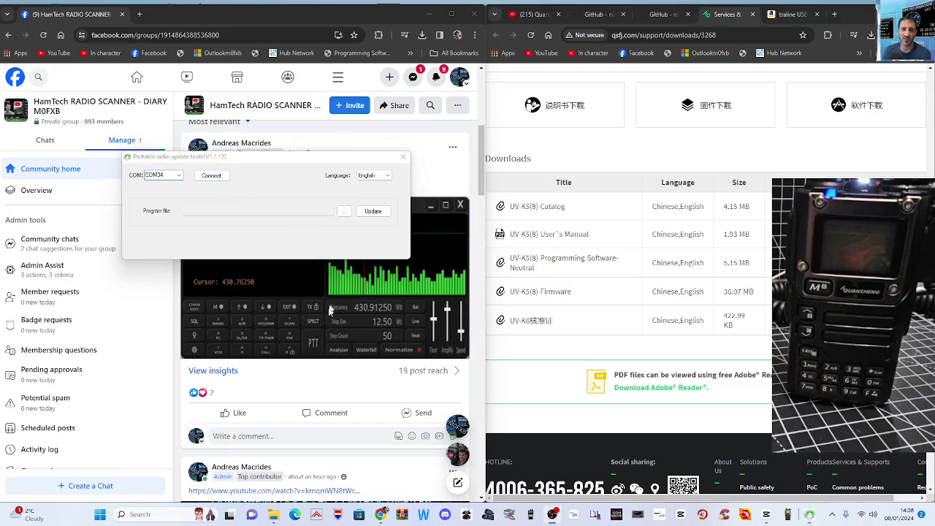
pyautogui.click(210, 180)
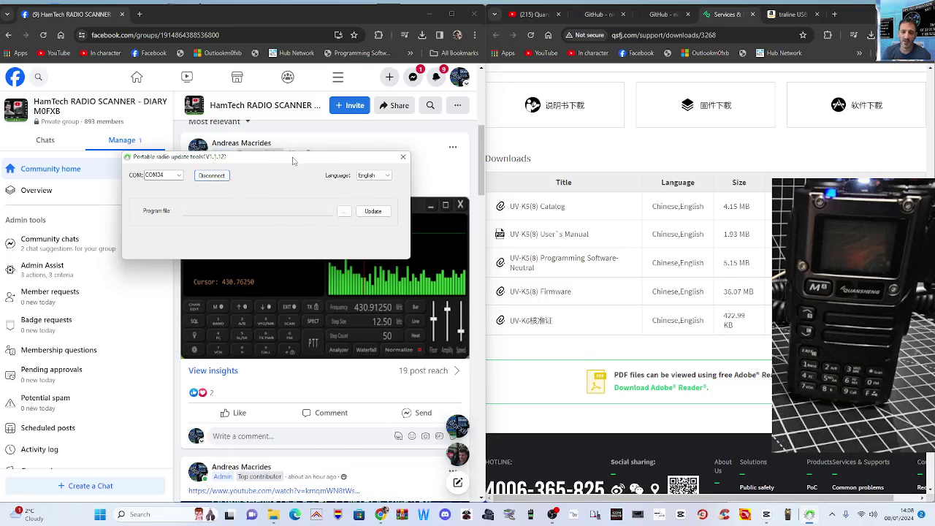
# - Download the v0.21q firmware.packed.bin from the Quansheng Dock post in the Facebook group, then return to the group page
pyautogui.moveTo(294, 158); pyautogui.dragTo(753, 136)
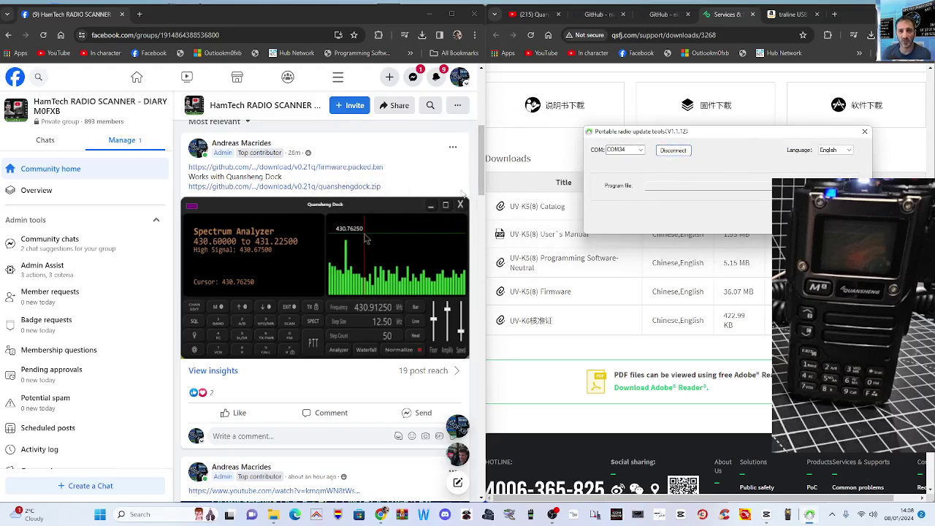
pyautogui.click(677, 319)
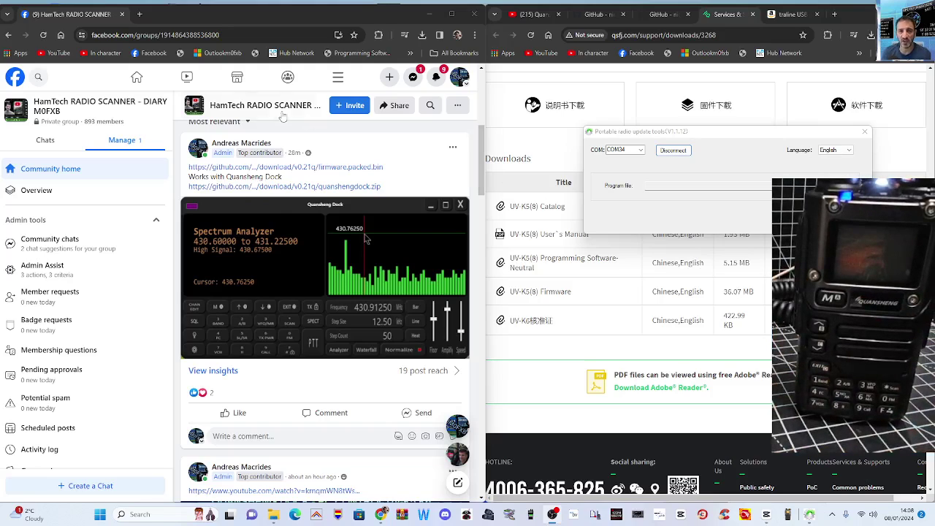
pyautogui.scroll(4, 362, 230)
pyautogui.scroll(1, 336, 209)
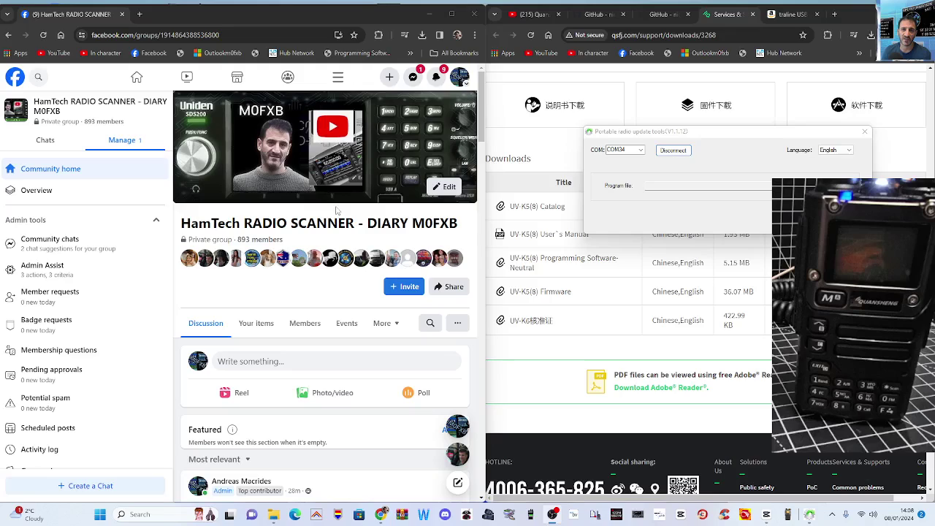
pyautogui.scroll(-5, 337, 213)
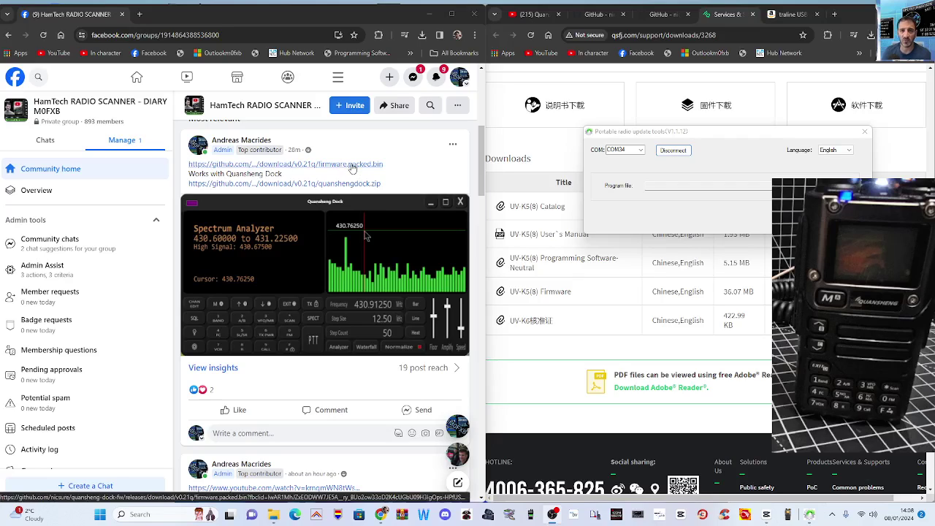
pyautogui.click(352, 167)
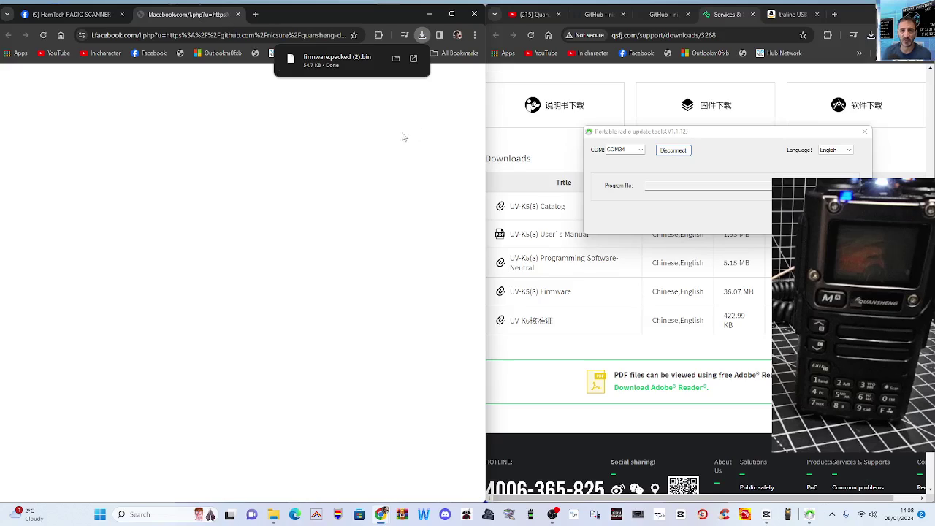
pyautogui.click(73, 14)
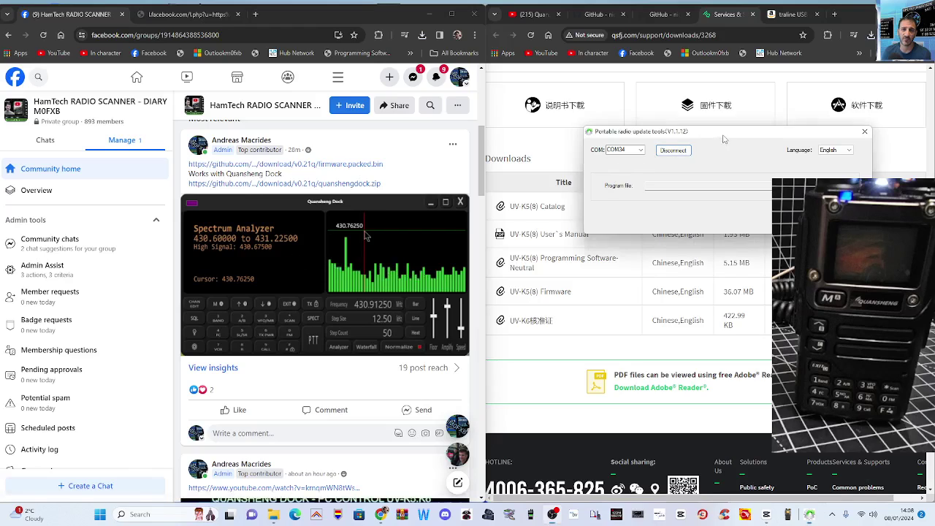
# - Load firmware.packed (2).bin from Downloads as the program file and start the radio's firmware update
pyautogui.moveTo(724, 140); pyautogui.dragTo(312, 134)
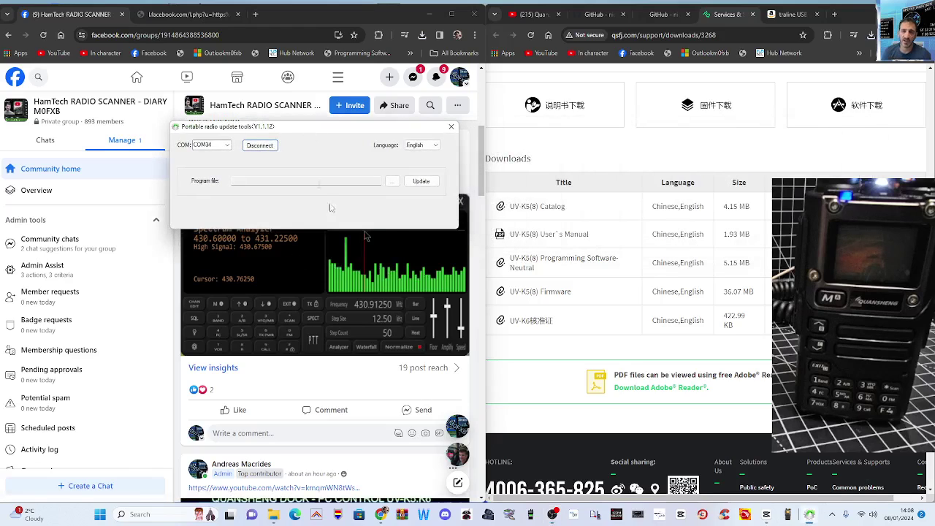
pyautogui.click(392, 182)
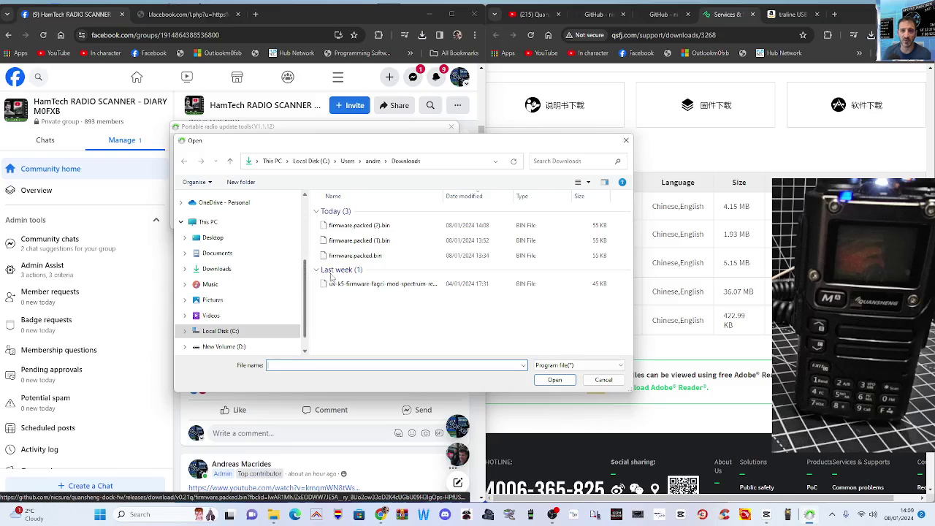
pyautogui.click(218, 269)
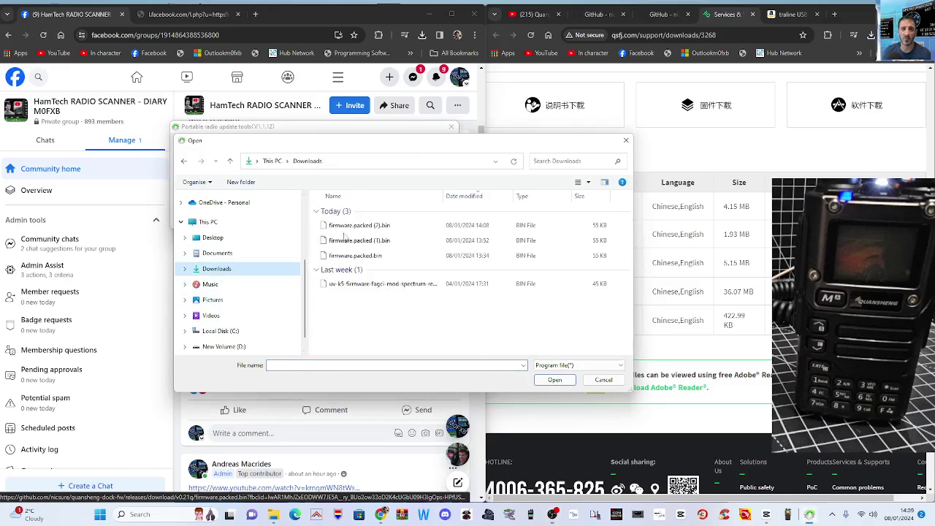
pyautogui.doubleClick(357, 227)
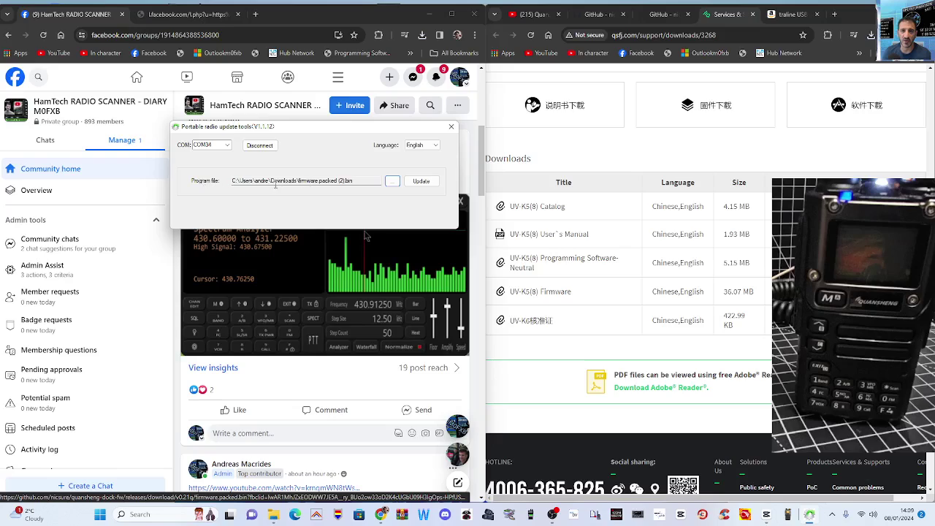
pyautogui.click(417, 181)
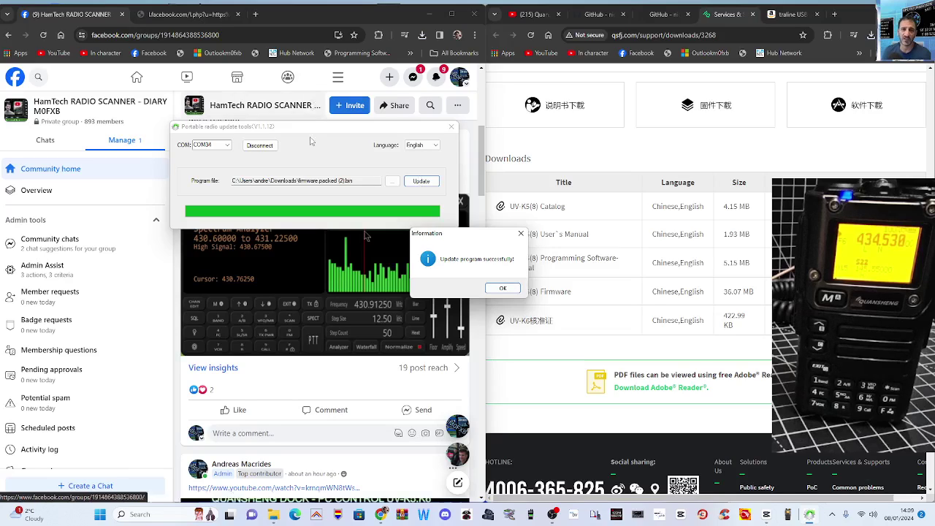
# - Dismiss the update message, close Portable radio update tools, and bring up the Quansheng UV-K5 Remote Dock System video
pyautogui.click(501, 290)
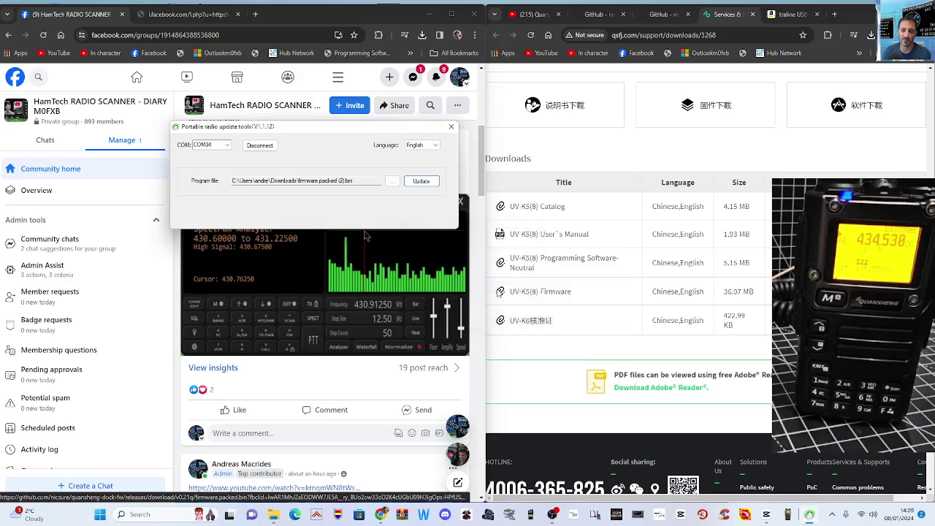
pyautogui.click(452, 128)
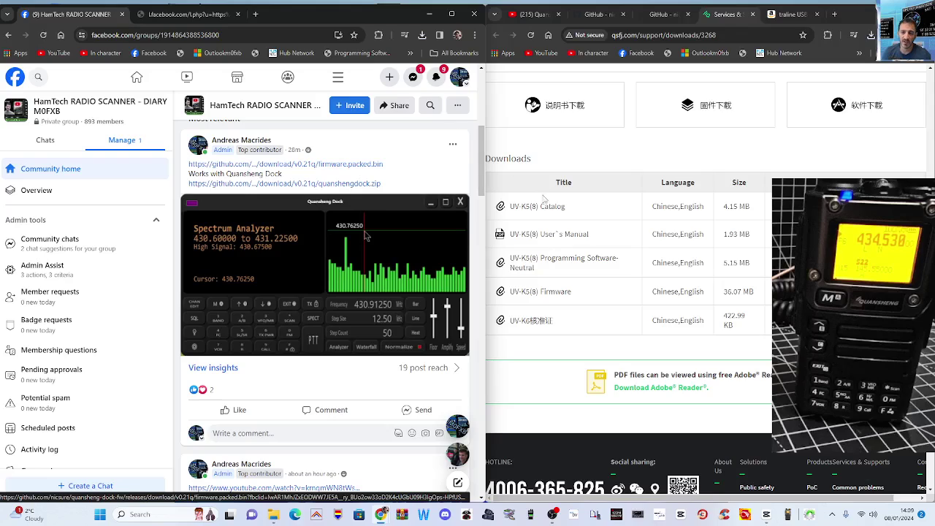
pyautogui.click(505, 347)
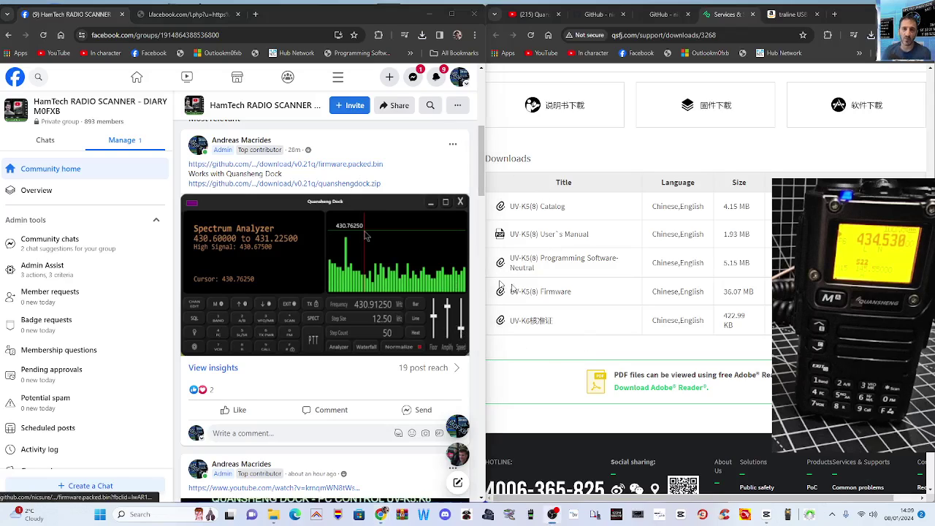
pyautogui.click(533, 14)
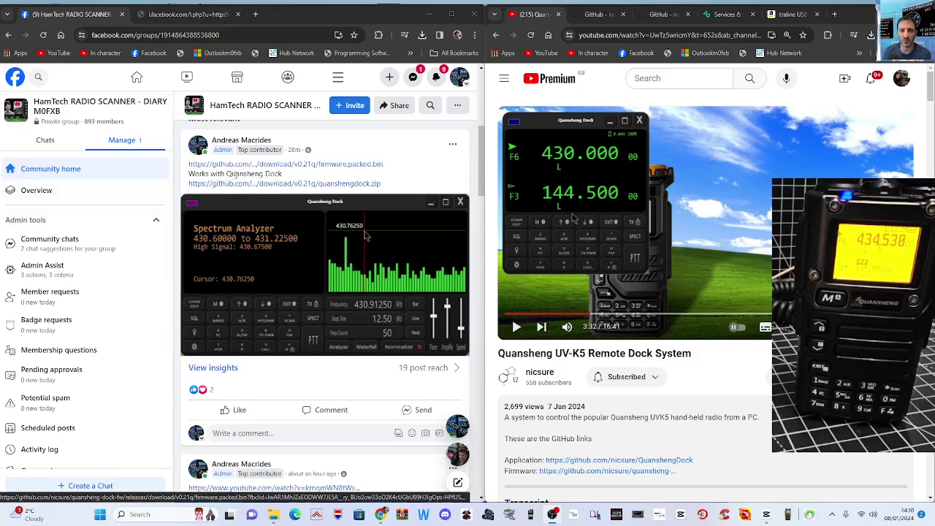
# - Download the v0.21q quanshengdock.zip from the Facebook group post and open the downloaded archive to view its files
pyautogui.rightClick(292, 188)
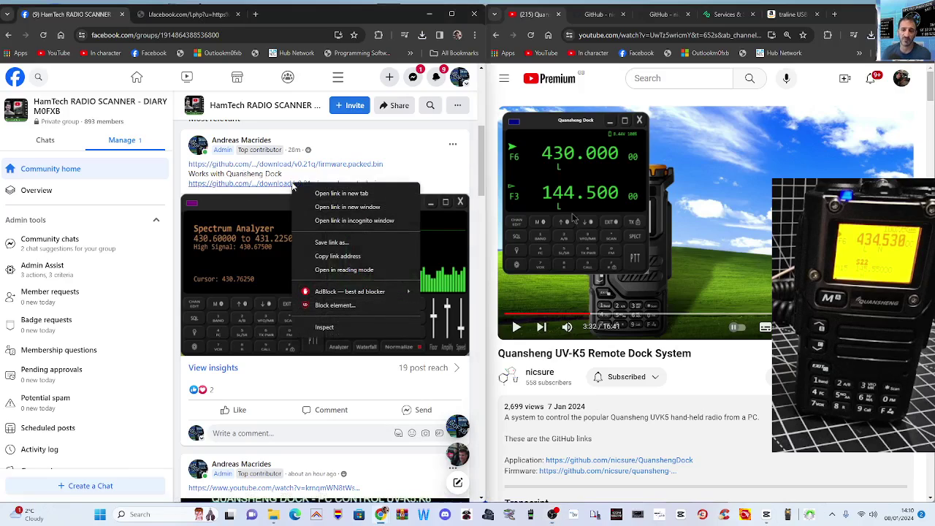
pyautogui.click(322, 194)
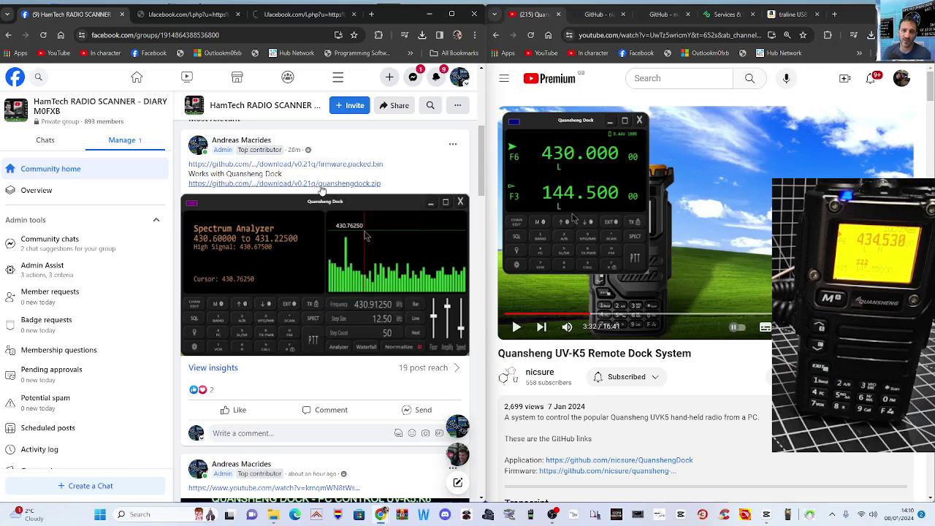
pyautogui.click(303, 14)
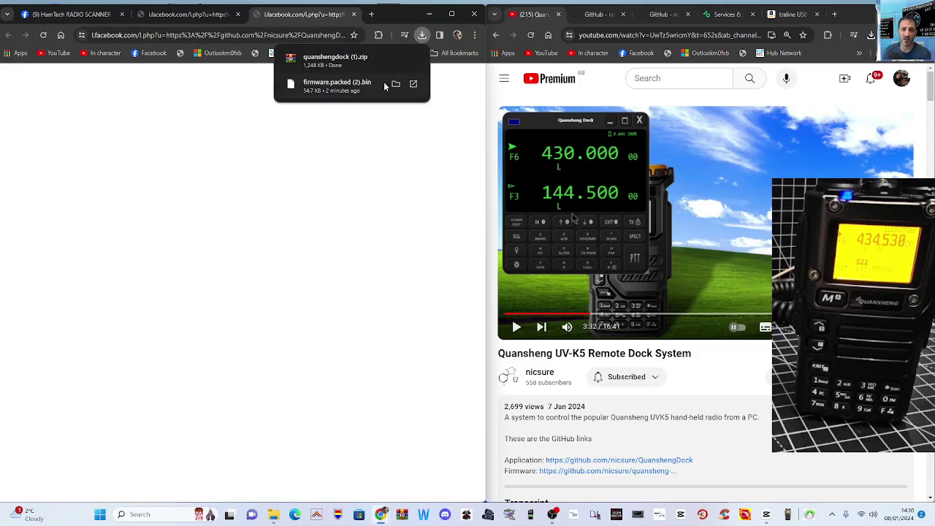
pyautogui.moveTo(400, 65)
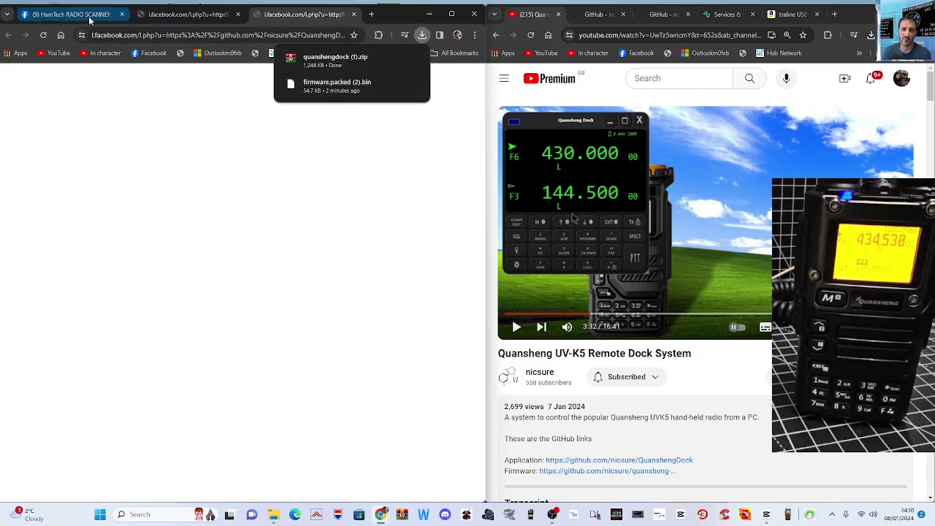
pyautogui.click(81, 14)
pyautogui.click(423, 36)
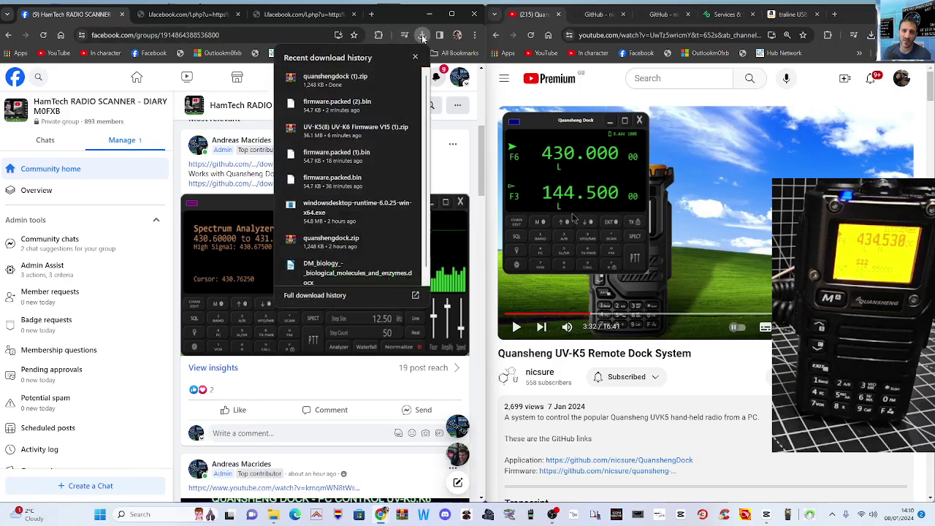
pyautogui.moveTo(326, 88)
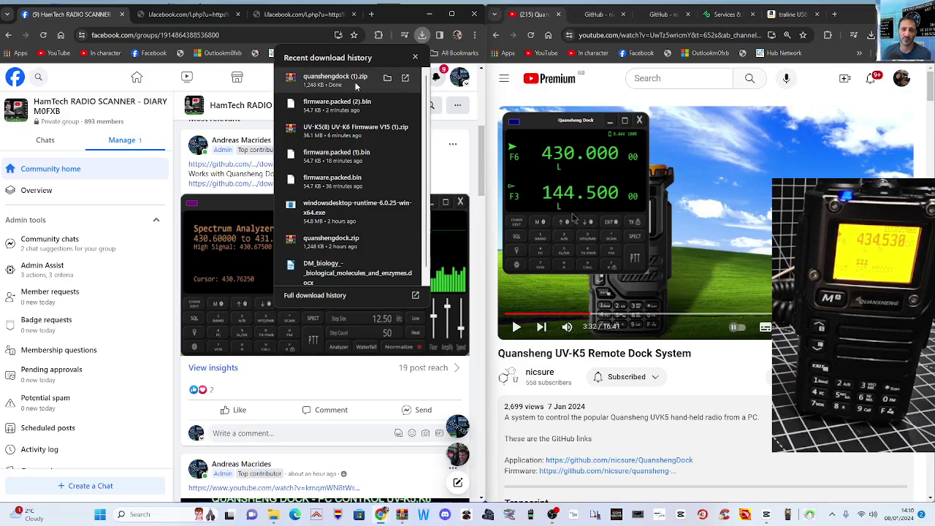
pyautogui.click(383, 294)
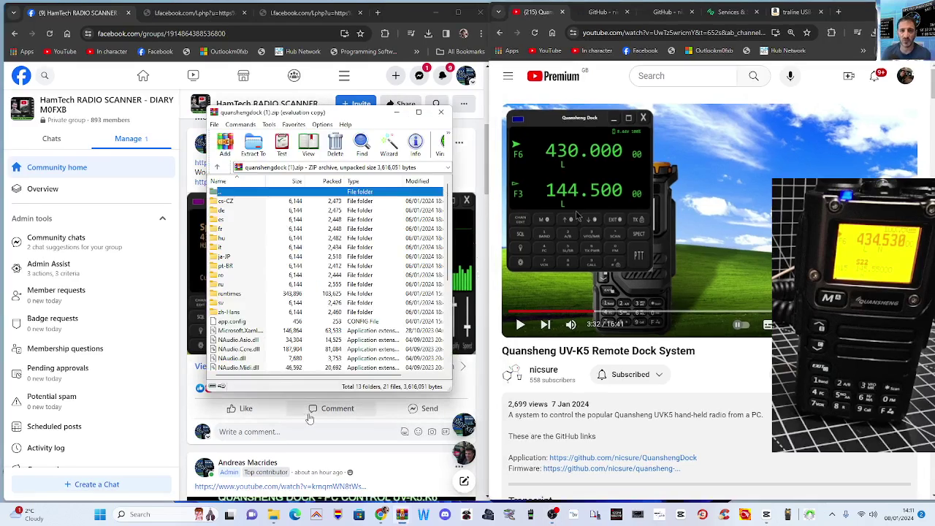
pyautogui.scroll(-2, 300, 310)
pyautogui.scroll(-3, 302, 304)
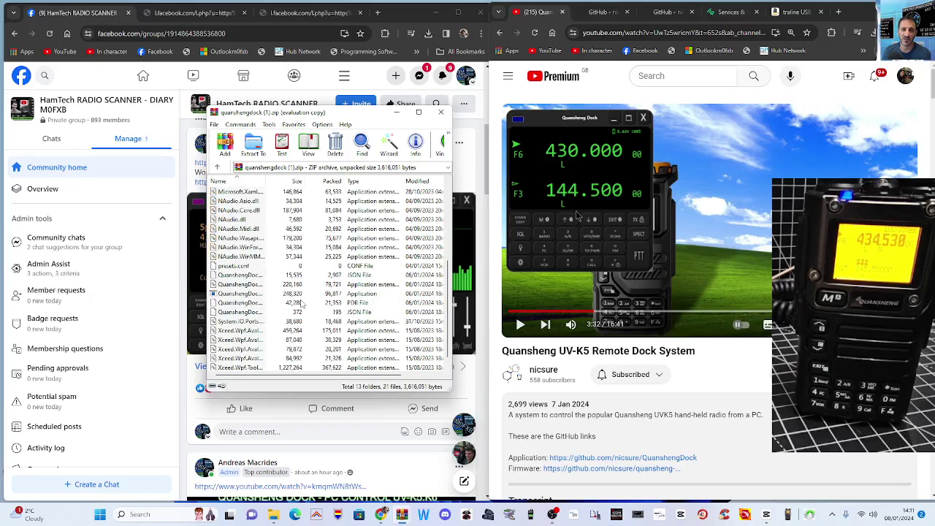
# - Move the video browser window aside to uncover the desktop and create a new desktop folder named DOCK2
pyautogui.click(854, 18)
pyautogui.moveTo(855, 18); pyautogui.dragTo(794, 18)
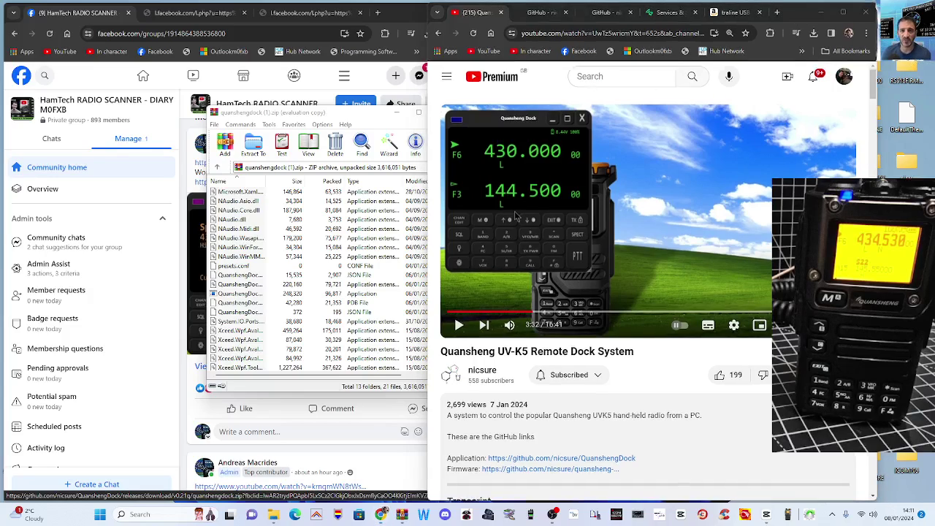
pyautogui.rightClick(906, 22)
pyautogui.click(848, 32)
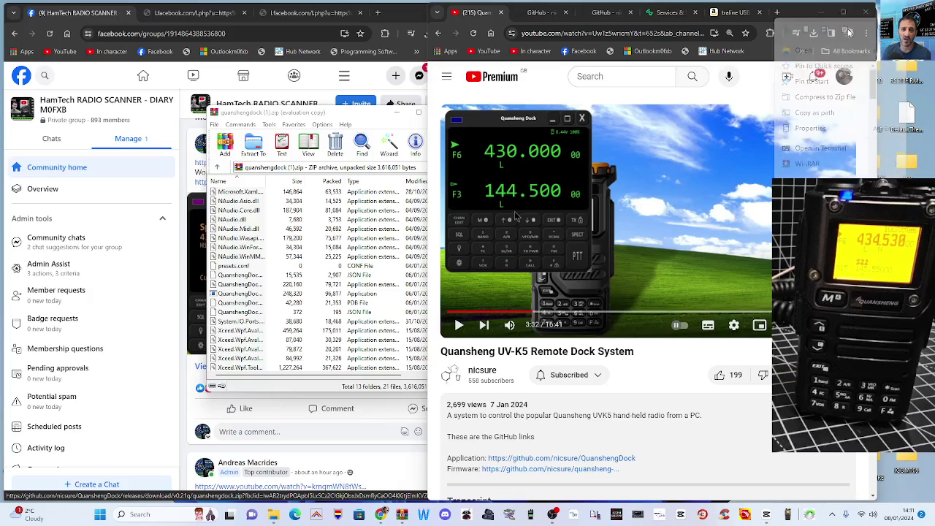
pyautogui.rightClick(905, 21)
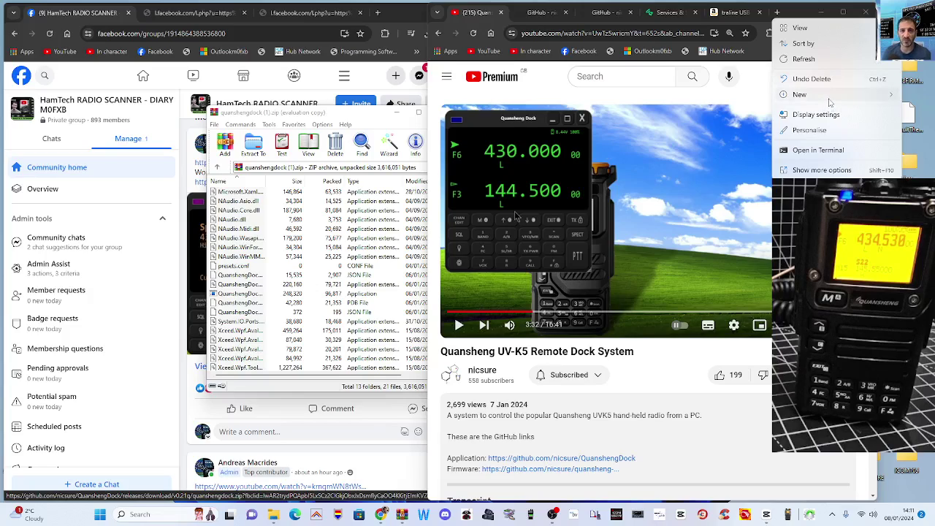
pyautogui.moveTo(830, 100)
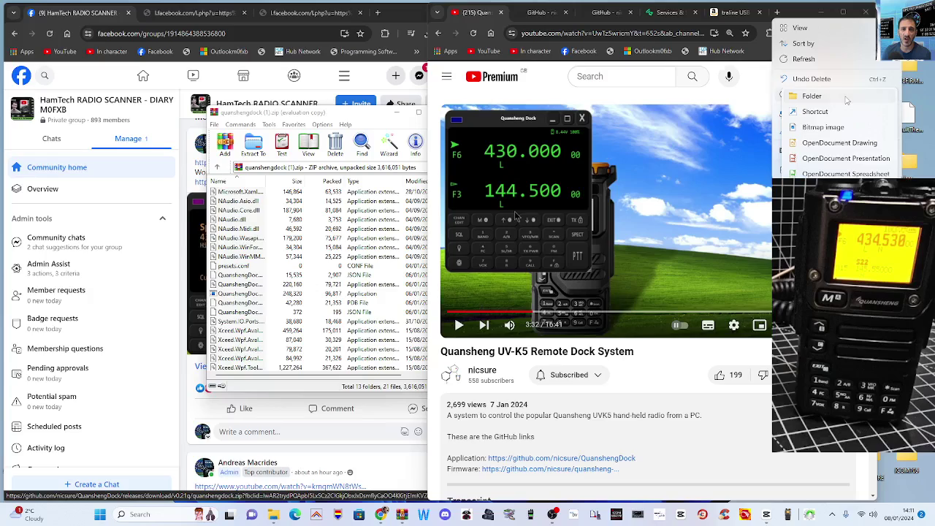
pyautogui.click(833, 97)
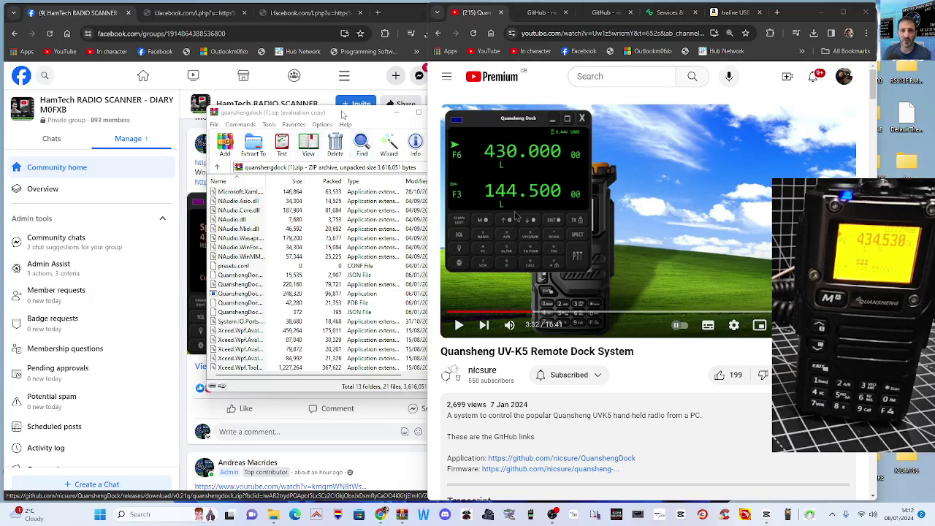
# - Extract the contents of quanshengdock (1).zip into the DOCK2 folder on the Desktop and close the archive
pyautogui.moveTo(321, 113); pyautogui.dragTo(279, 114)
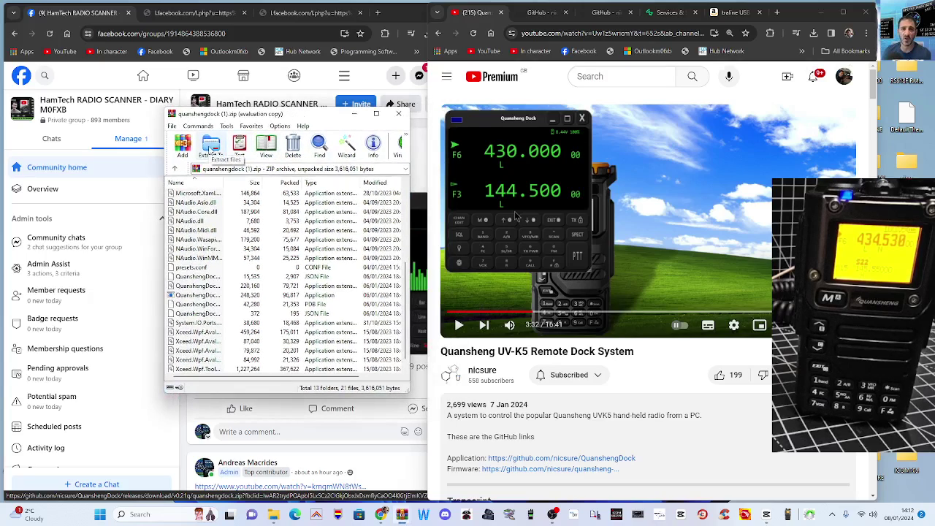
pyautogui.click(211, 146)
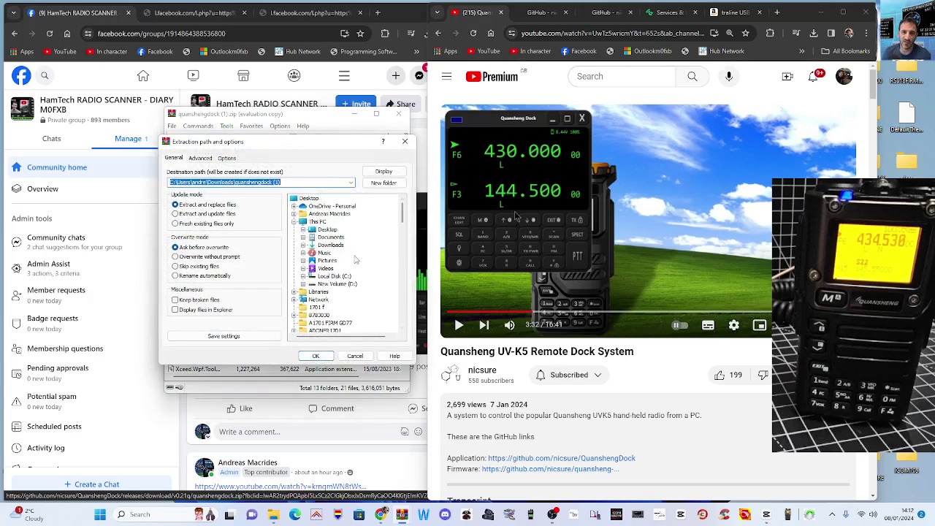
pyautogui.click(327, 230)
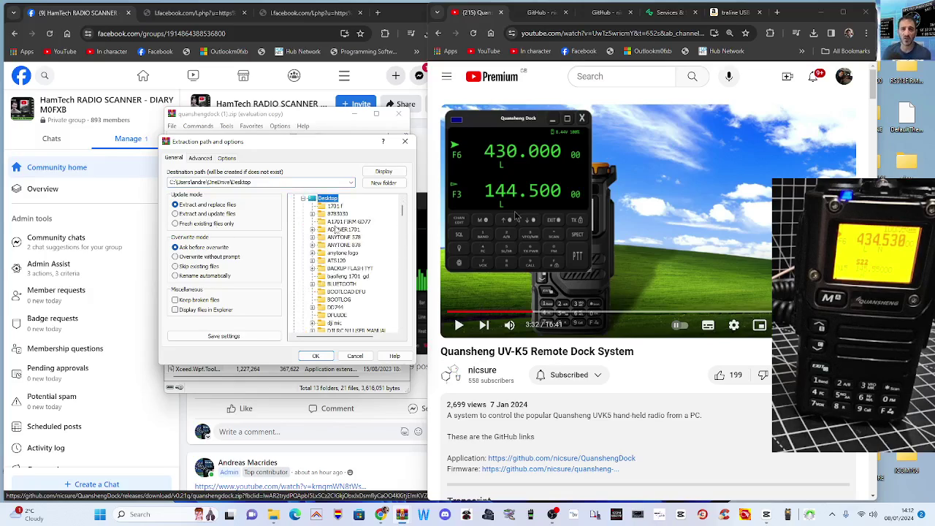
pyautogui.moveTo(402, 216); pyautogui.dragTo(402, 226)
pyautogui.click(333, 245)
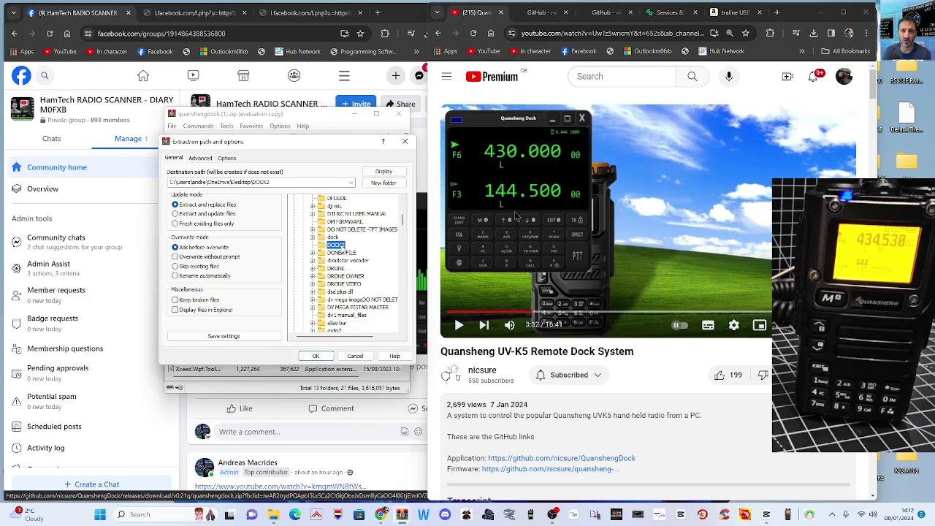
pyautogui.click(315, 356)
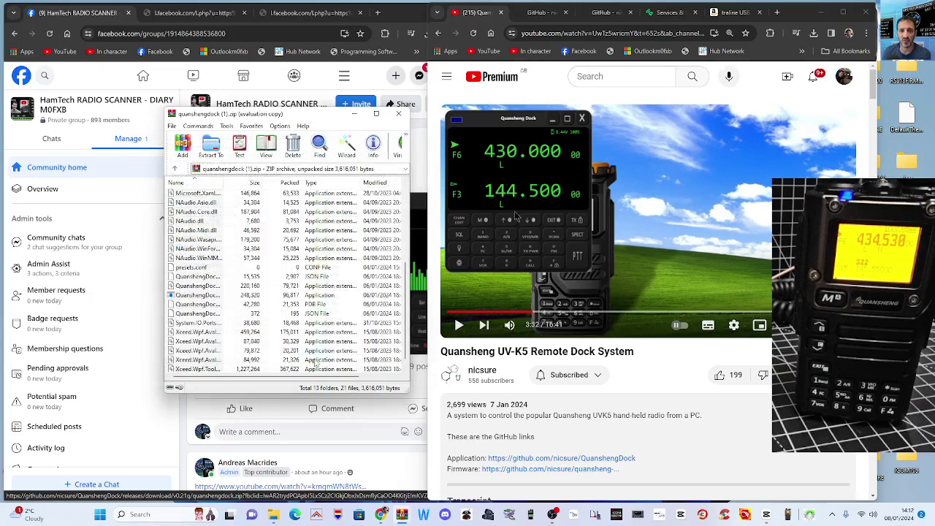
pyautogui.click(399, 113)
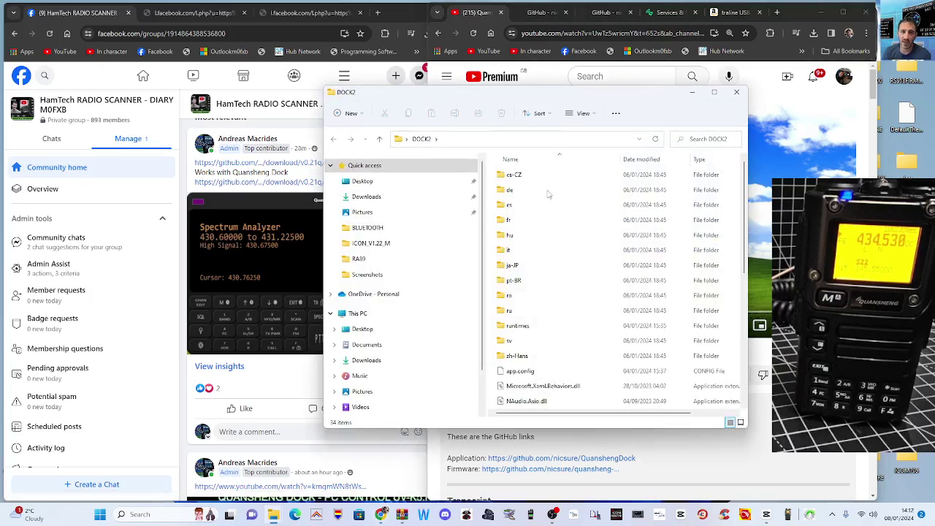
# - Pin the QuanshengDock application from the DOCK2 folder to the taskbar, close the folder, and unpin the duplicate taskbar shortcut
pyautogui.scroll(-5, 515, 300)
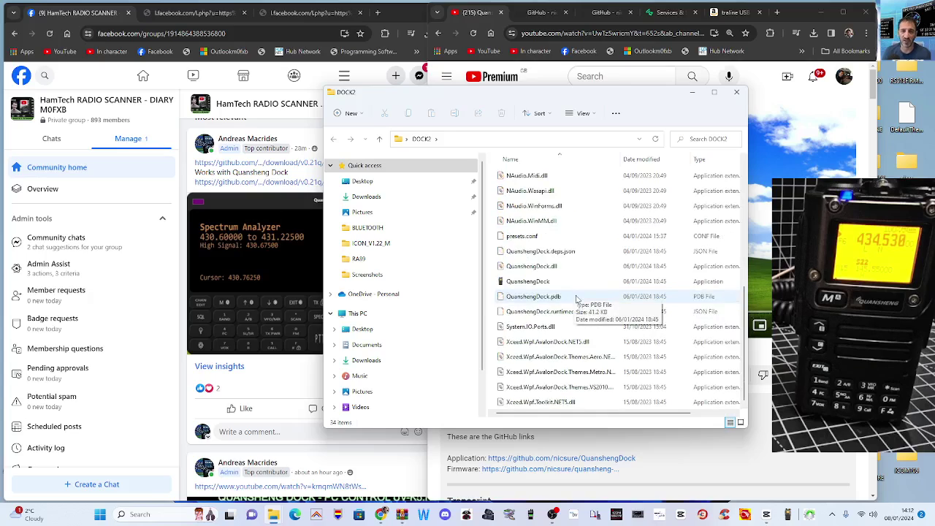
pyautogui.scroll(-1, 505, 295)
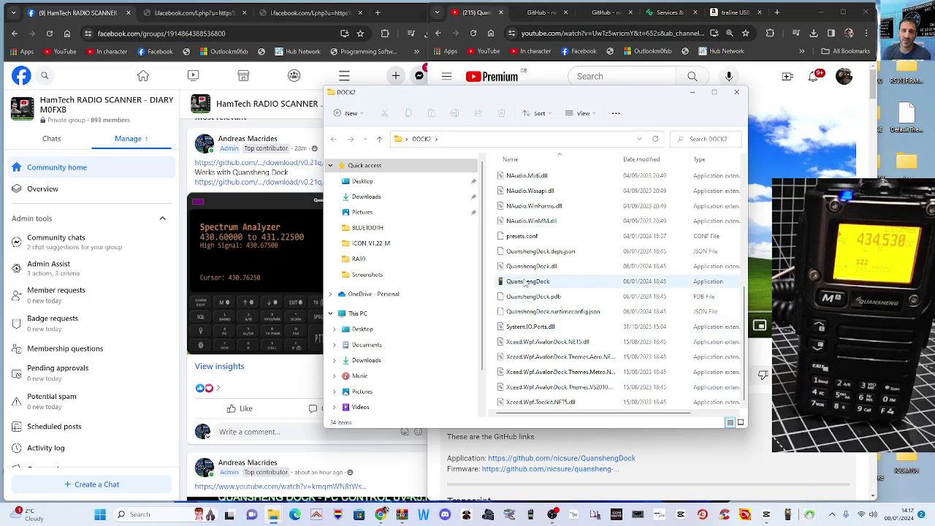
pyautogui.rightClick(526, 284)
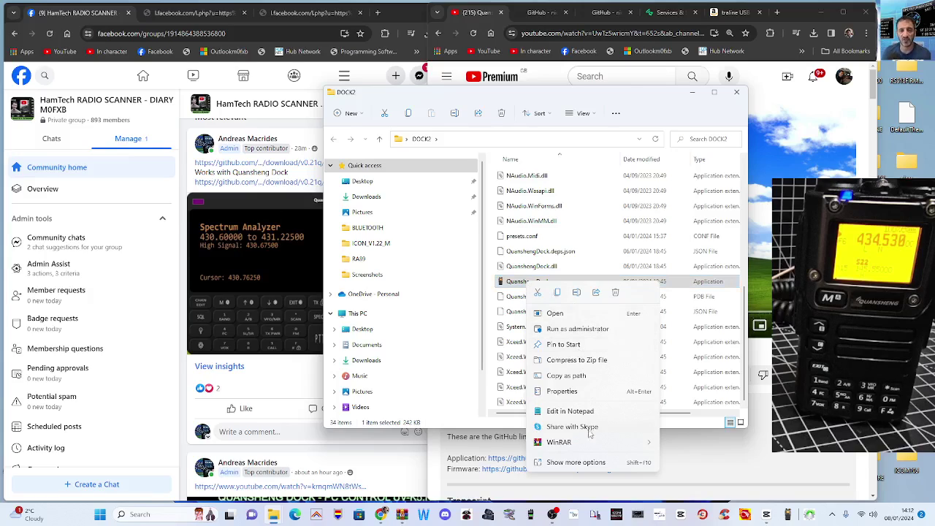
pyautogui.click(583, 468)
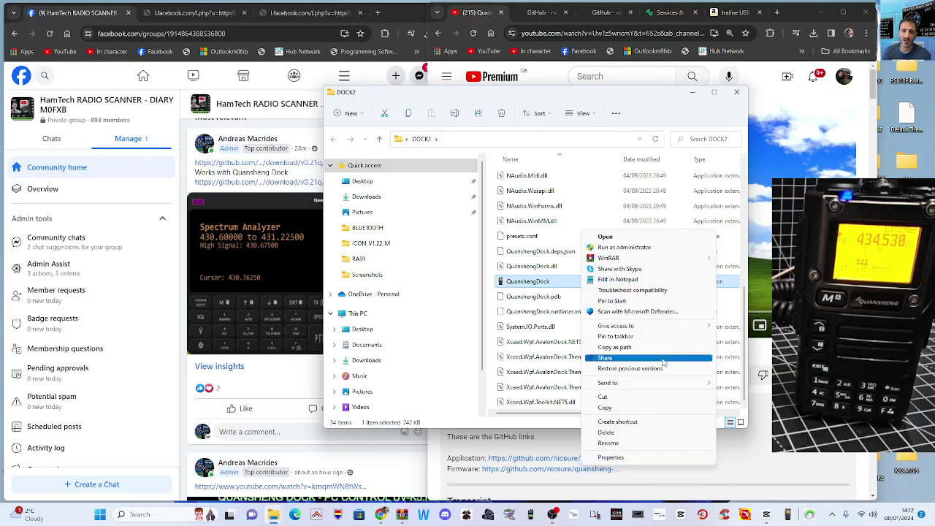
pyautogui.click(636, 337)
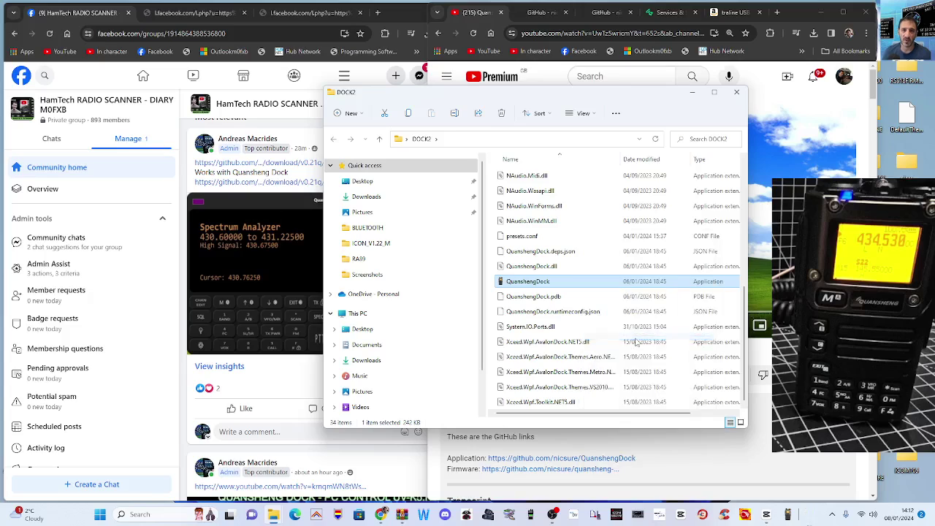
pyautogui.click(737, 93)
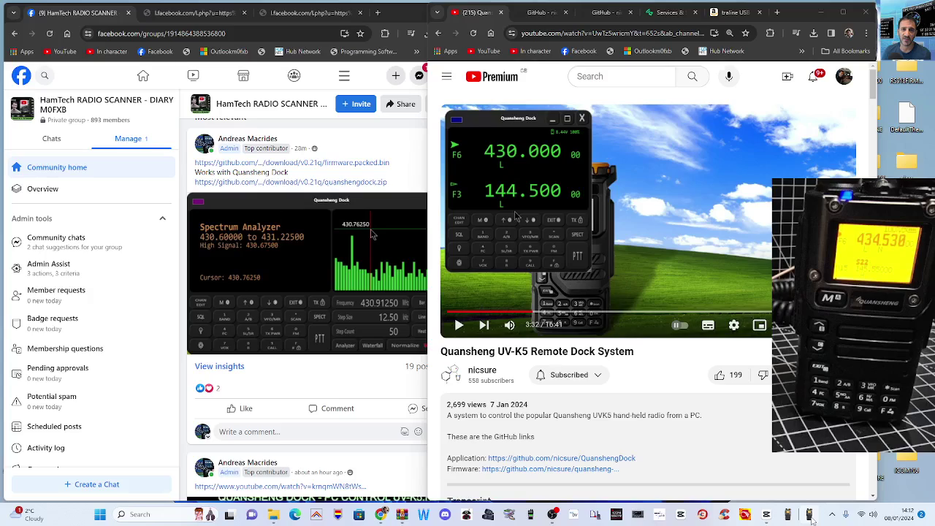
pyautogui.rightClick(807, 519)
pyautogui.click(806, 489)
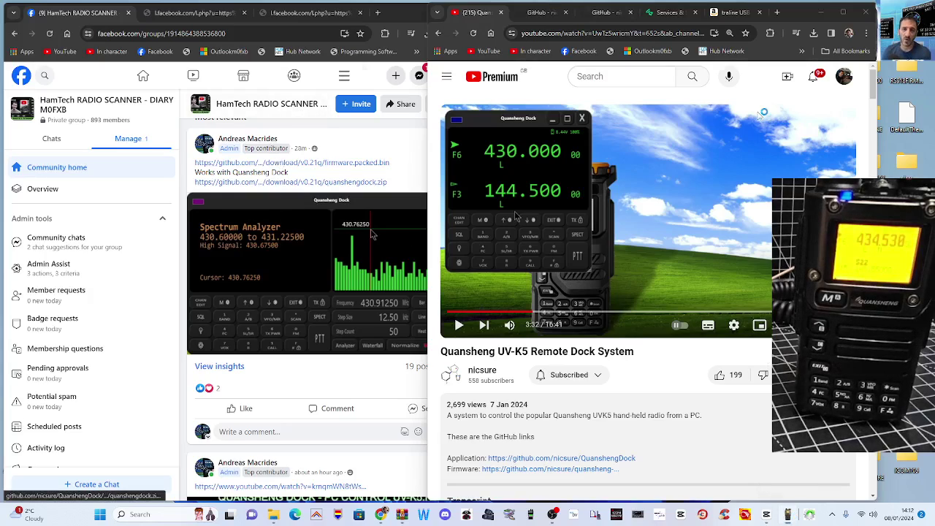
# - In Quansheng Dock, position the window over the group page, expand the spectrum panel and open the channel editor
pyautogui.moveTo(182, 123); pyautogui.dragTo(253, 129)
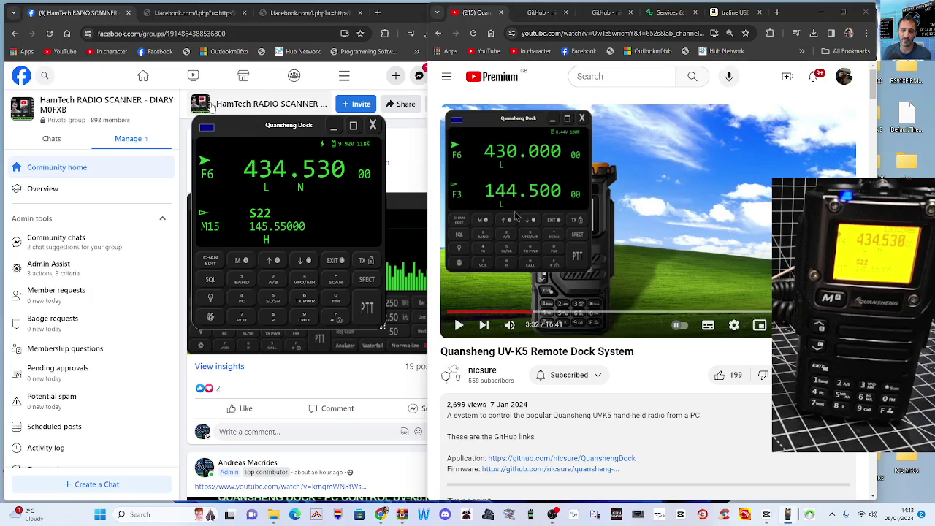
pyautogui.moveTo(273, 126); pyautogui.dragTo(170, 152)
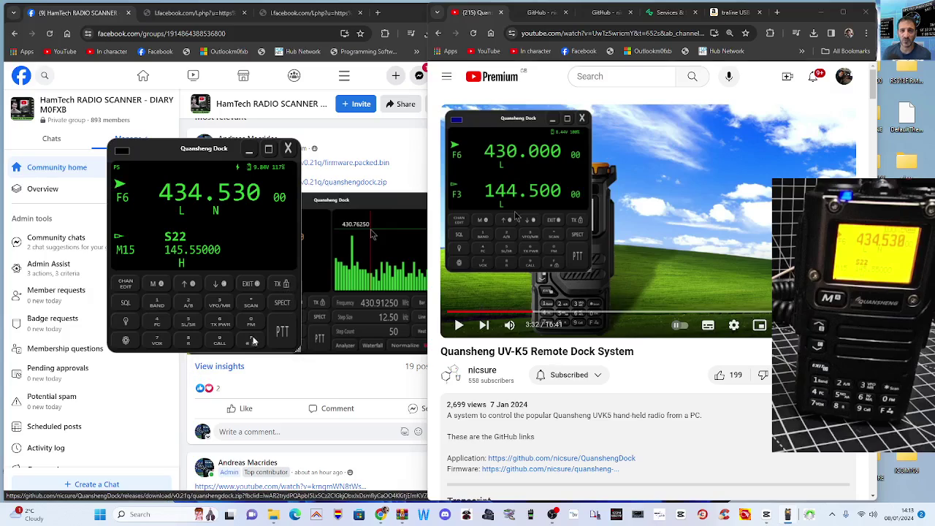
pyautogui.click(281, 304)
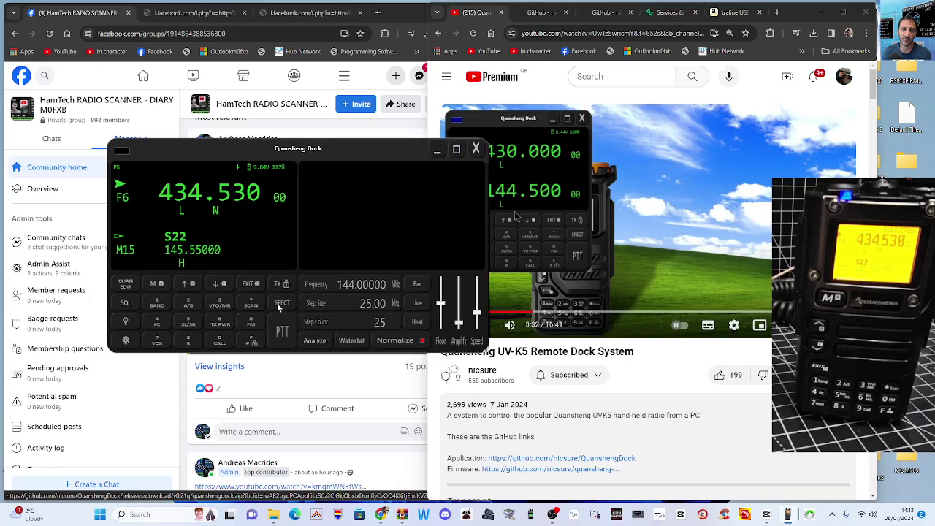
pyautogui.moveTo(379, 151); pyautogui.dragTo(373, 126)
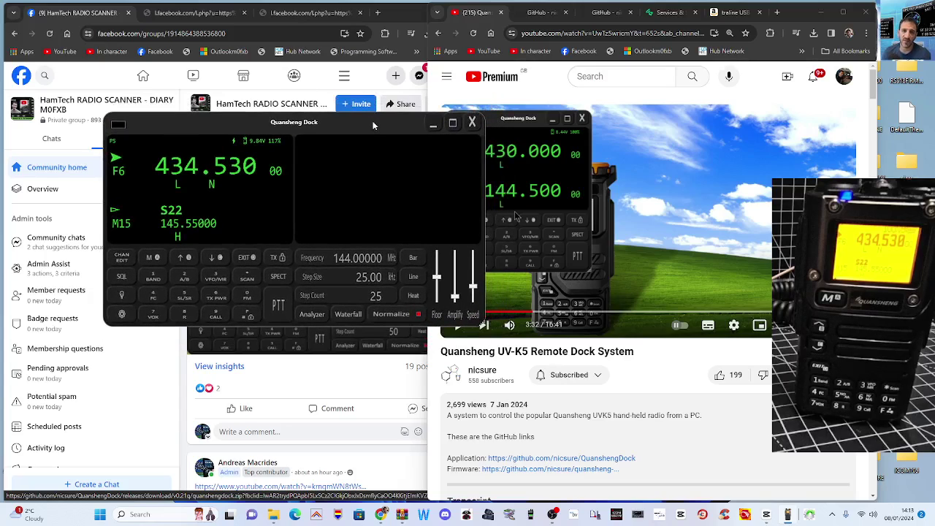
pyautogui.click(123, 259)
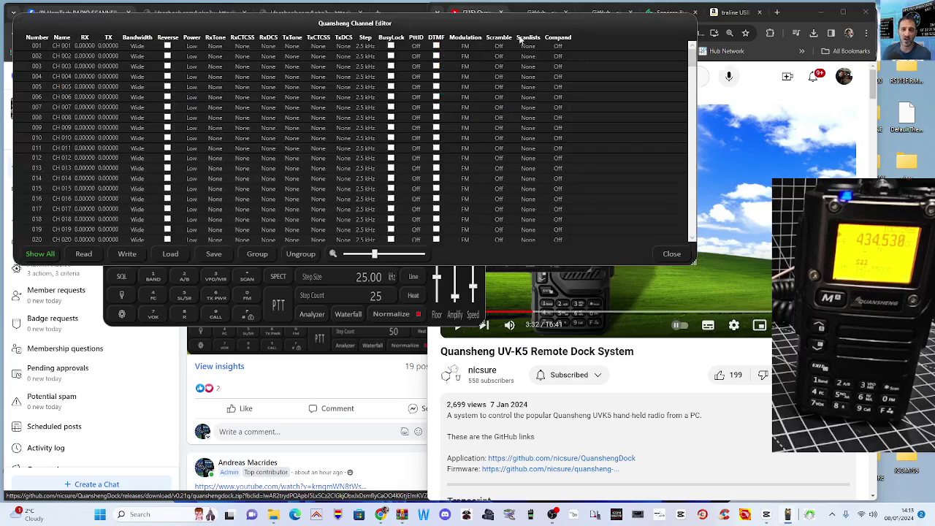
# - Close the channel editor, move the Quansheng Dock window higher on the desktop, and reopen the editor positioned below it
pyautogui.moveTo(501, 19); pyautogui.dragTo(523, 260)
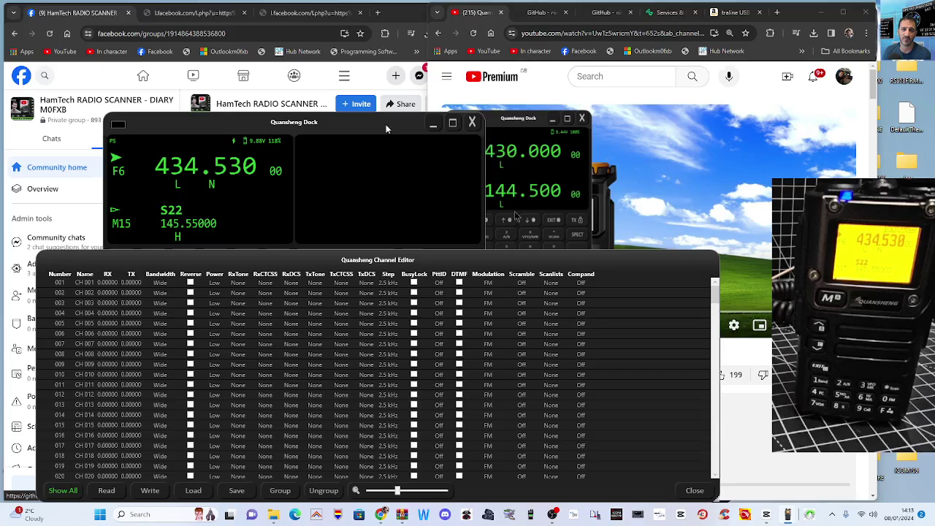
pyautogui.click(693, 491)
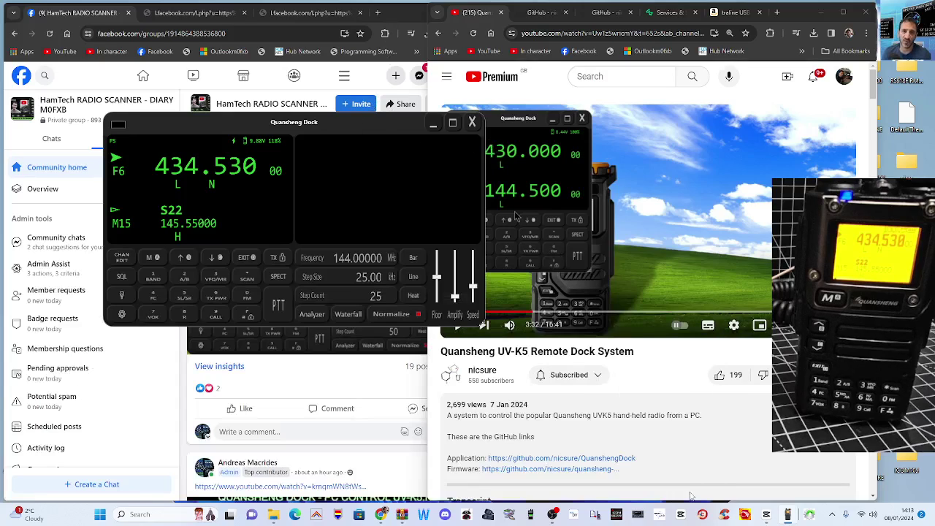
pyautogui.moveTo(391, 124); pyautogui.dragTo(392, 19)
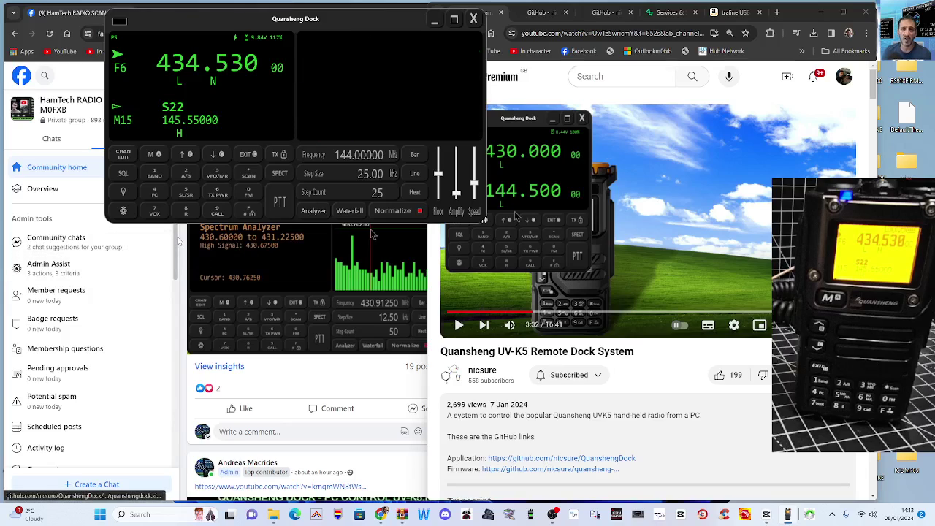
pyautogui.click(124, 155)
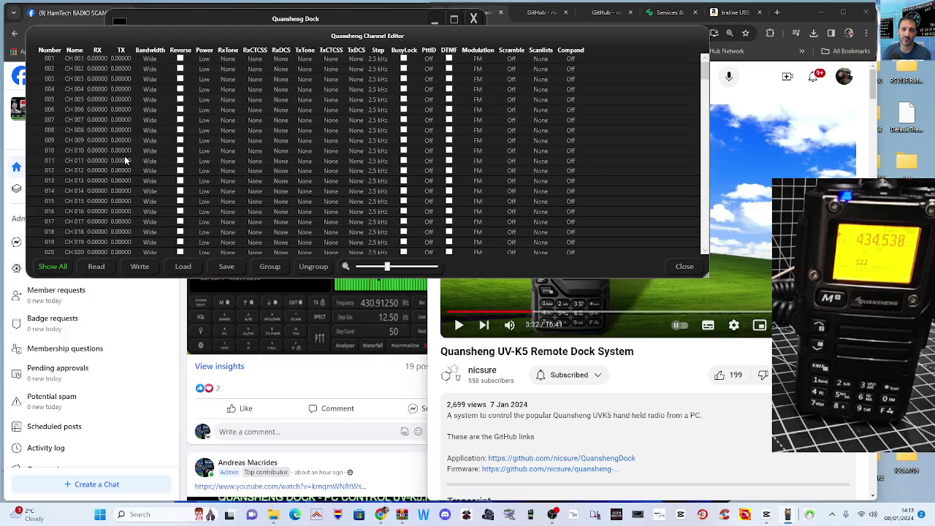
pyautogui.moveTo(488, 27); pyautogui.dragTo(502, 226)
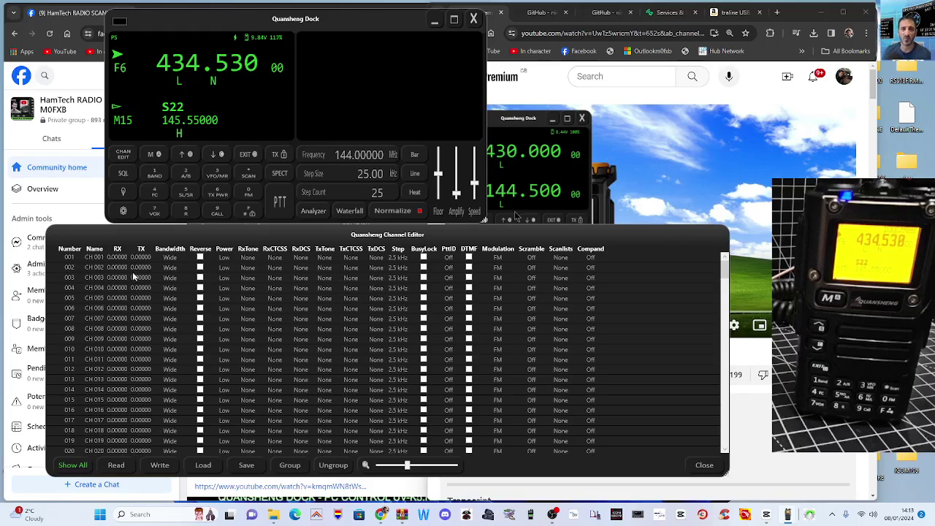
# - Read the radio's stored channels into the channel editor and look through the channel list
pyautogui.click(113, 258)
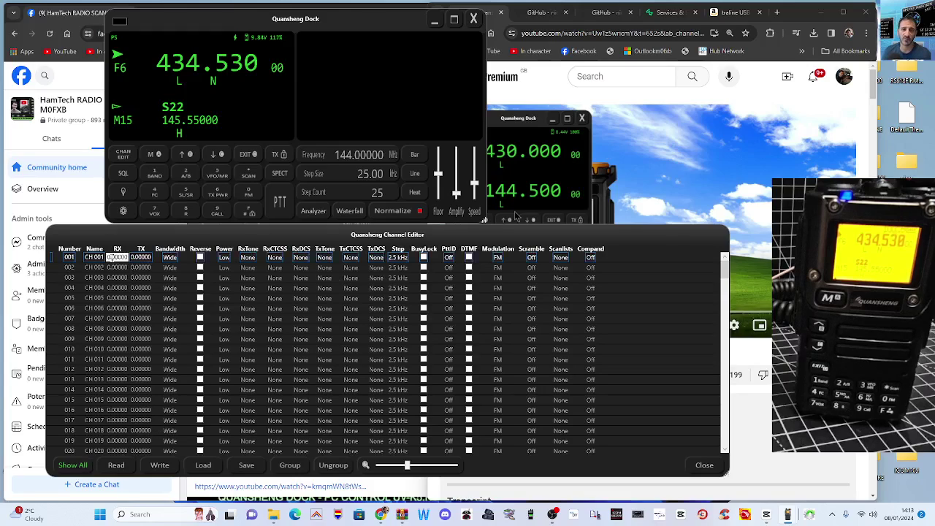
pyautogui.click(117, 467)
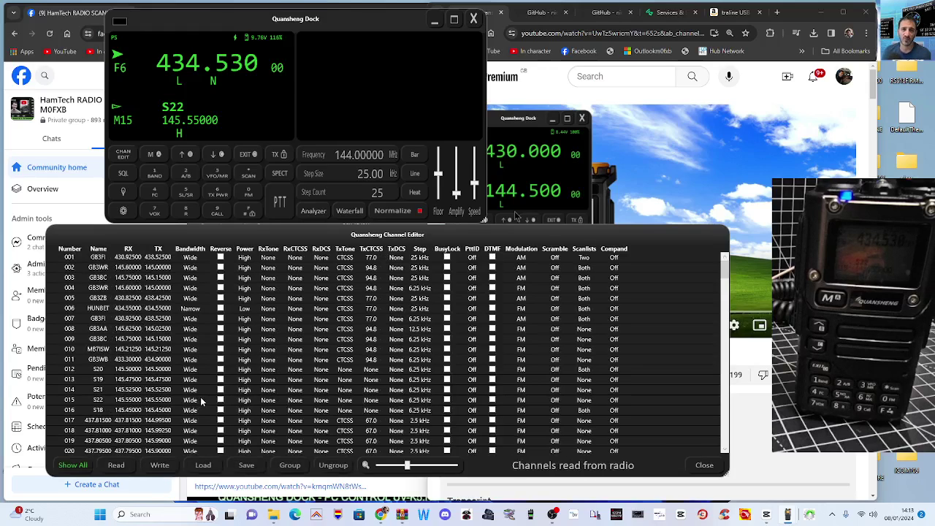
pyautogui.scroll(-3, 538, 327)
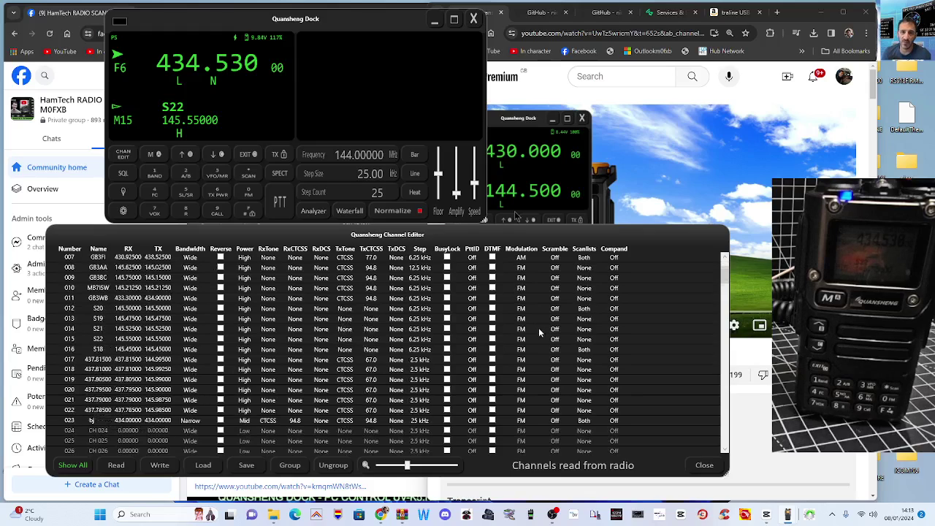
pyautogui.moveTo(726, 281)
pyautogui.mouseDown()
pyautogui.moveTo(739, 458)
pyautogui.moveTo(728, 420)
pyautogui.moveTo(730, 271)
pyautogui.mouseUp()
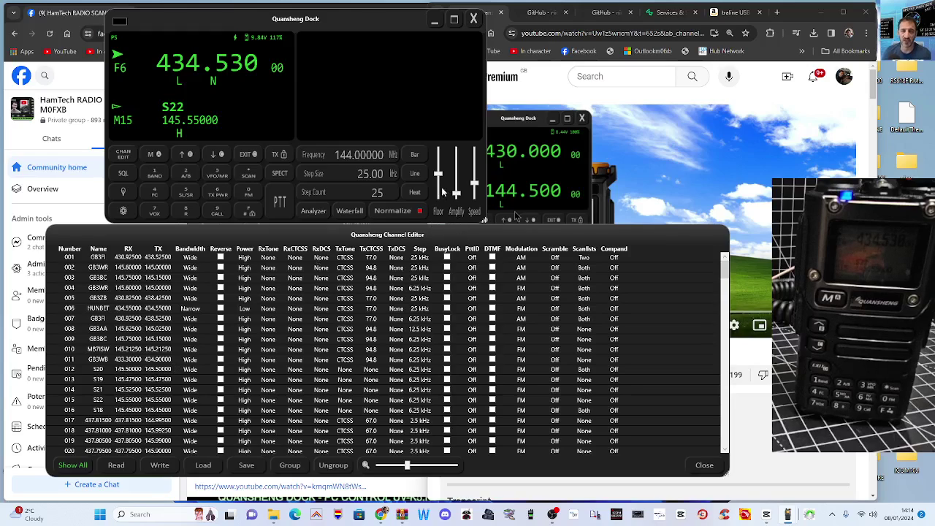
pyautogui.moveTo(441, 226); pyautogui.dragTo(437, 227)
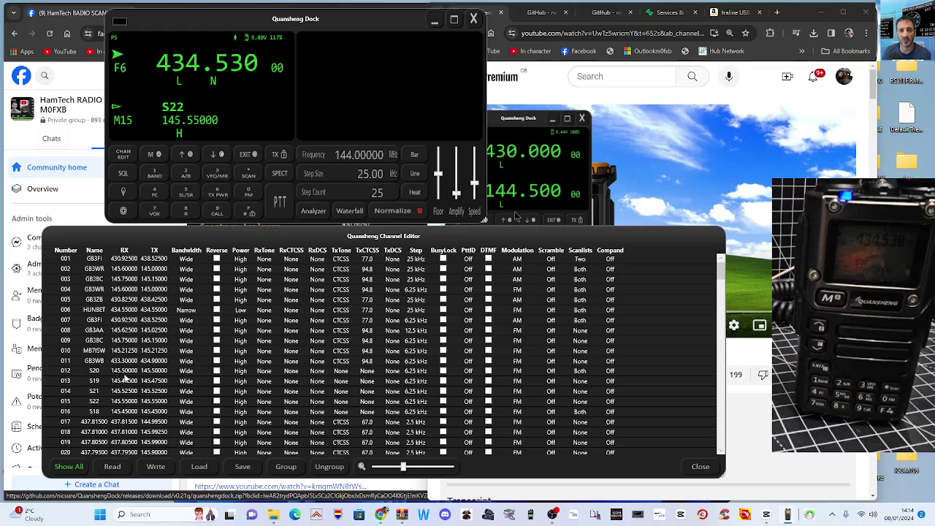
# - Name the empty channel 024 GB3AA
pyautogui.scroll(-3, 157, 409)
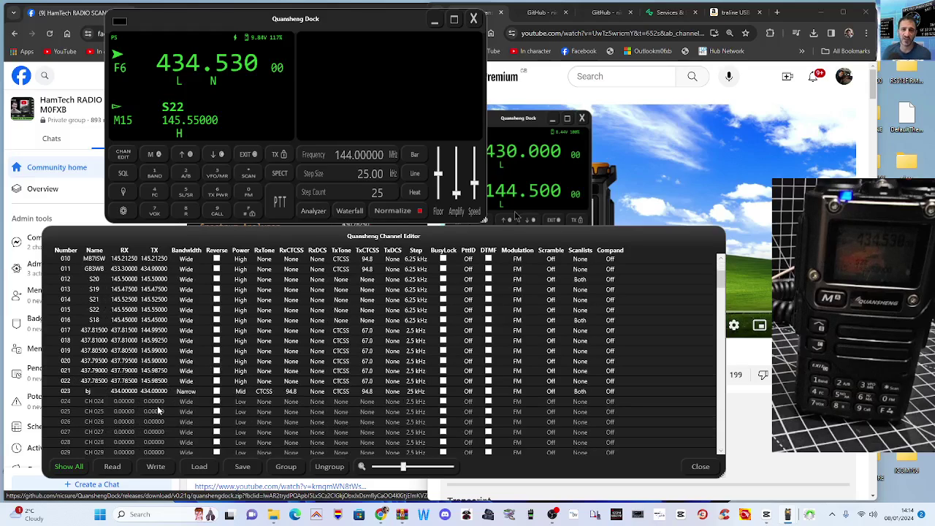
pyautogui.doubleClick(97, 402)
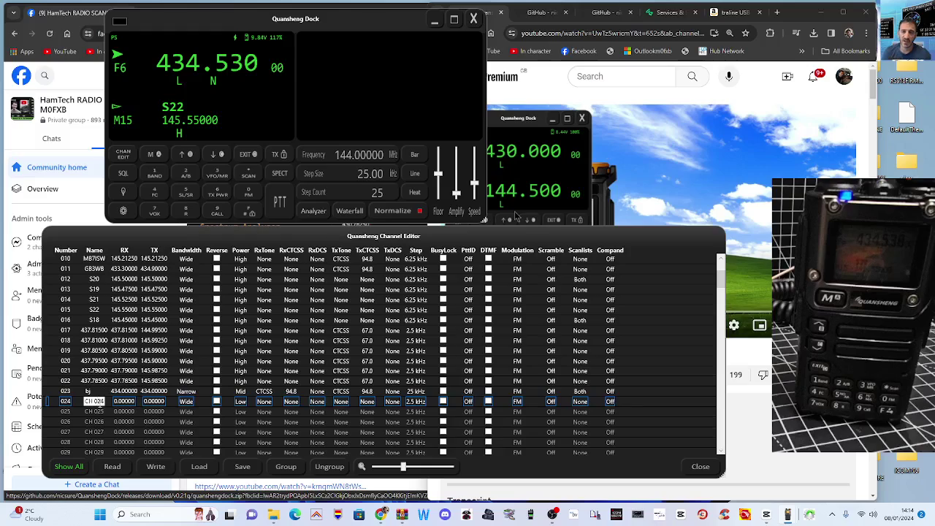
pyautogui.hotkey('ctrl', 'a')
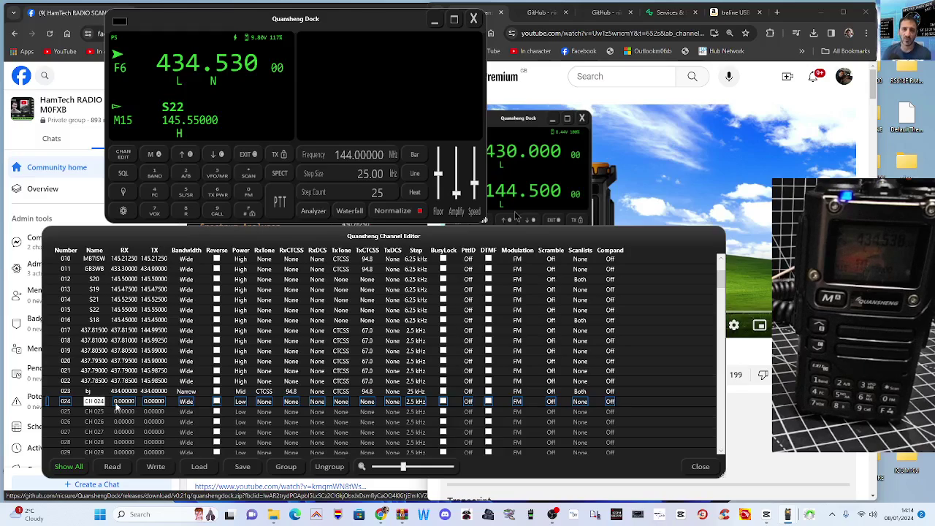
pyautogui.press('BackSpace')
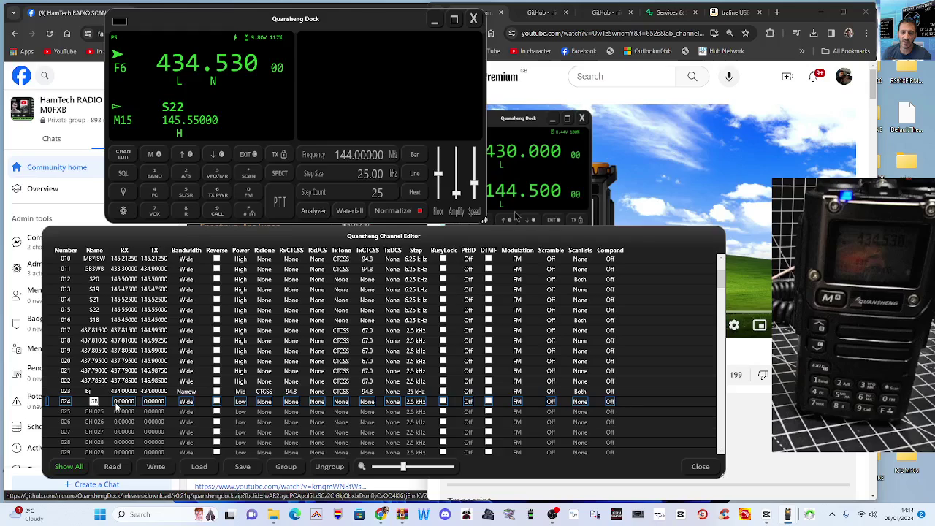
pyautogui.write('GB3AA')
pyautogui.press('Tab')
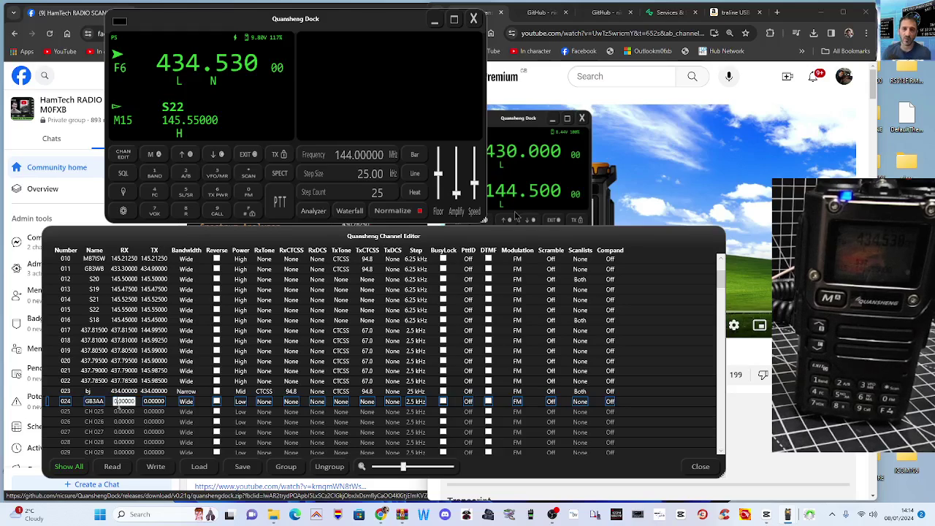
# - Clear the RX frequency of channel 024 and set it to 145.100
pyautogui.write('434.00000')
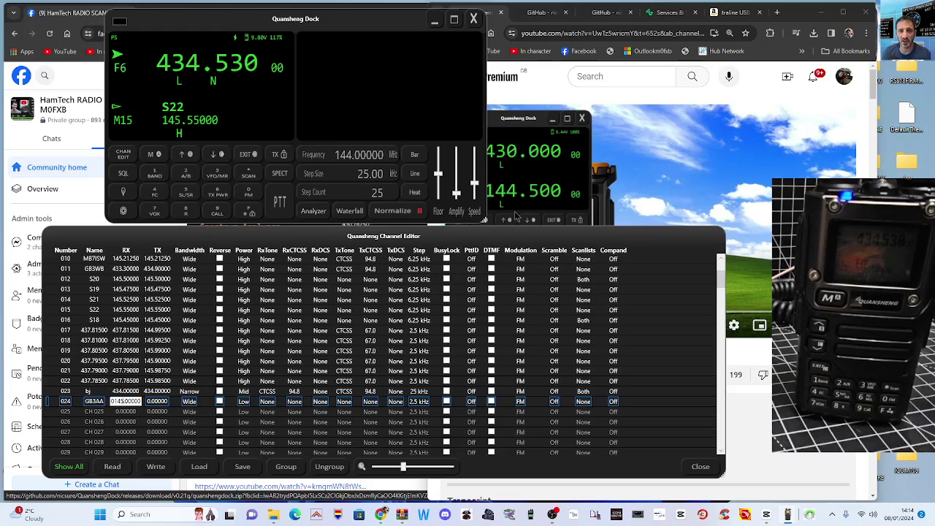
pyautogui.write('145.100')
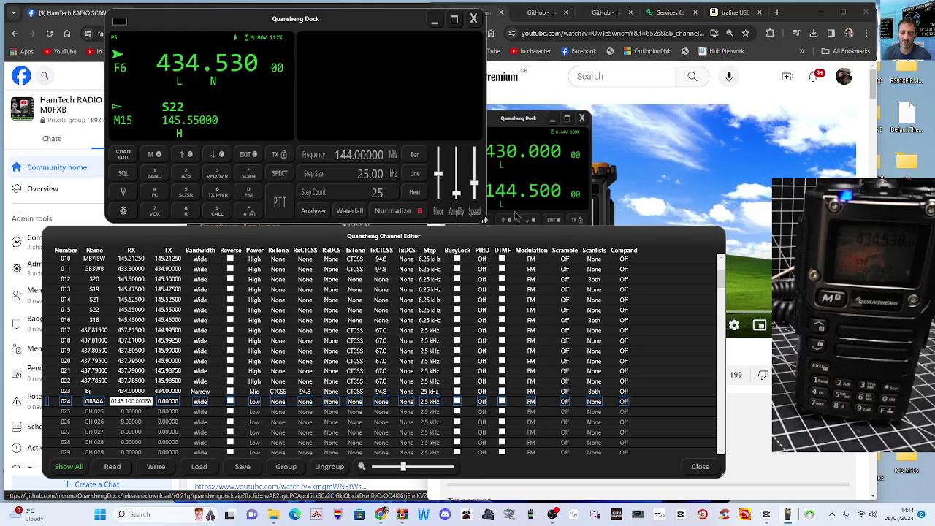
pyautogui.press('BackSpace')
pyautogui.press('BackSpace')
pyautogui.press('BackSpace')
pyautogui.press('BackSpace')
pyautogui.press('BackSpace')
pyautogui.press('BackSpace')
pyautogui.press('BackSpace')
pyautogui.press('BackSpace')
pyautogui.press('BackSpace')
pyautogui.press('BackSpace')
pyautogui.press('BackSpace')
pyautogui.press('BackSpace')
pyautogui.press('BackSpace')
pyautogui.press('BackSpace')
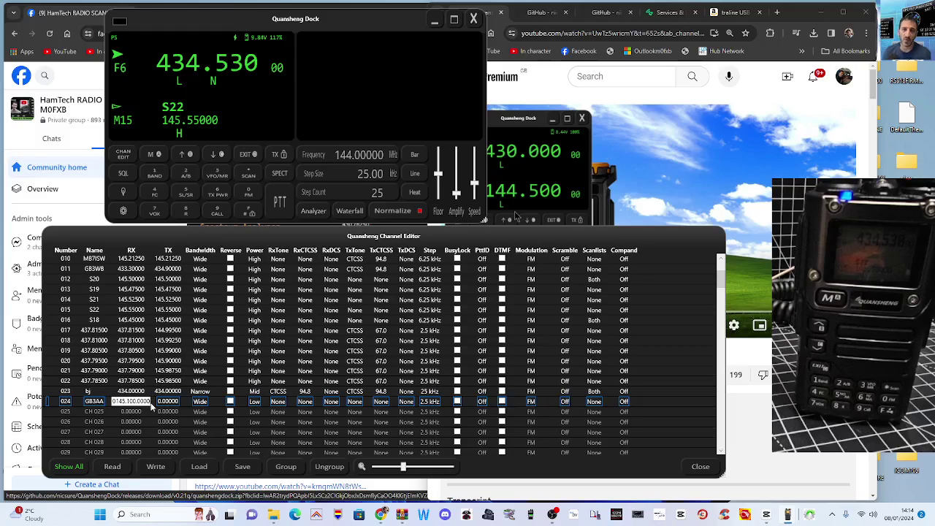
pyautogui.write('145')
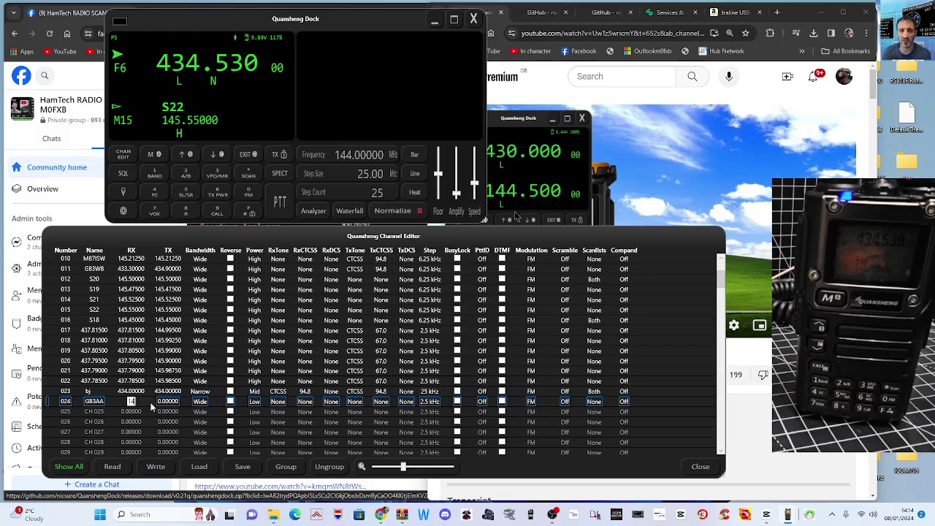
pyautogui.write('.100')
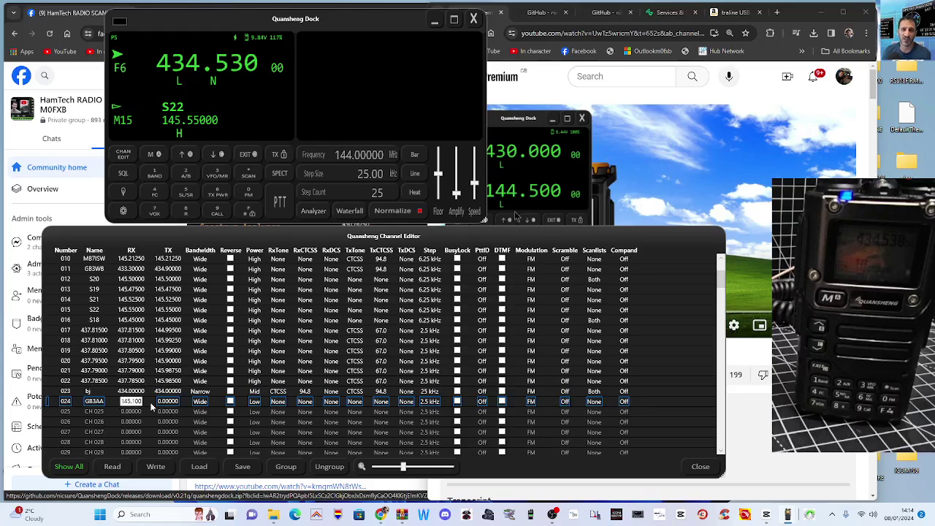
# - Clear the TX frequency of channel 024 and set it to 145.700
pyautogui.click(167, 402)
pyautogui.doubleClick(168, 401)
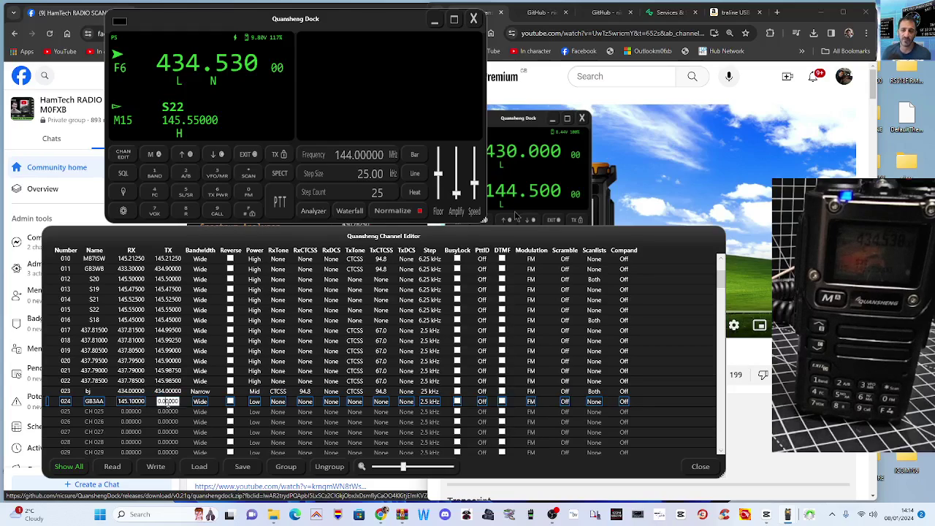
pyautogui.write('145.')
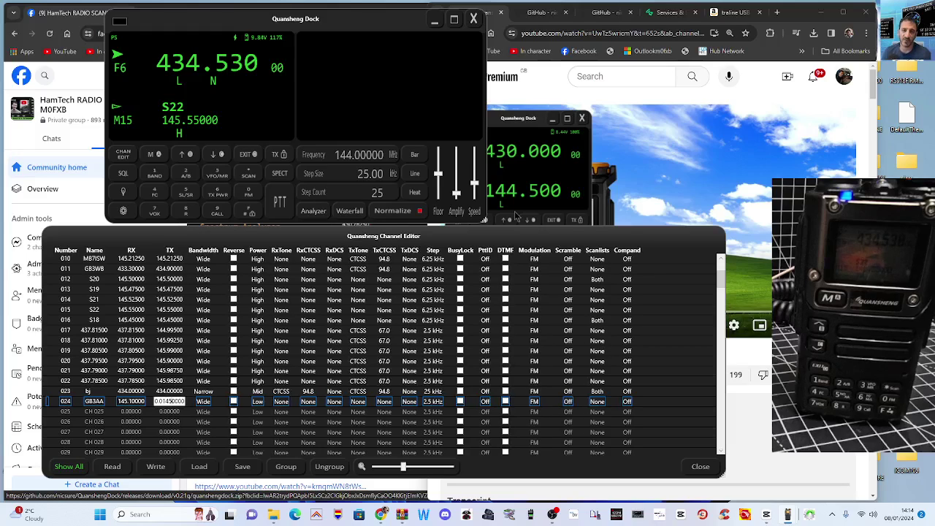
pyautogui.write('70')
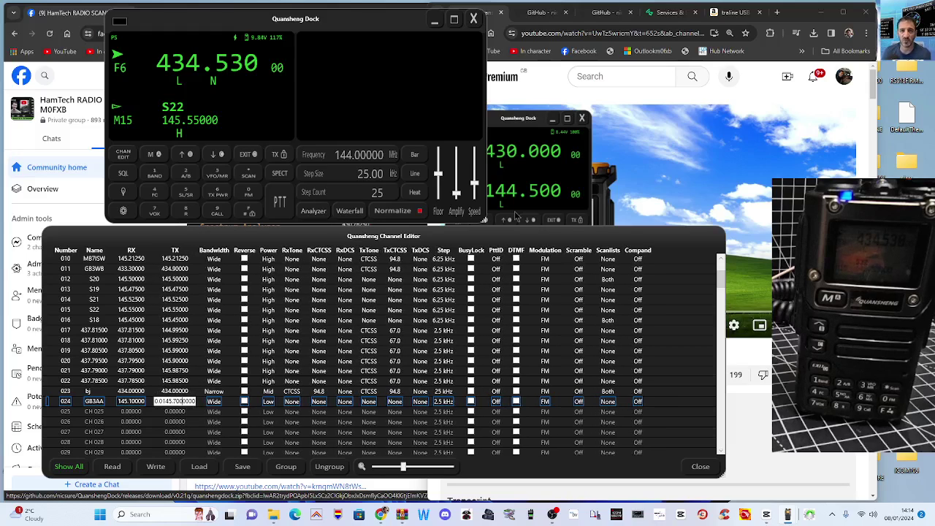
pyautogui.press('BackSpace')
pyautogui.press('BackSpace')
pyautogui.press('BackSpace')
pyautogui.press('BackSpace')
pyautogui.press('BackSpace')
pyautogui.press('BackSpace')
pyautogui.press('BackSpace')
pyautogui.press('BackSpace')
pyautogui.press('BackSpace')
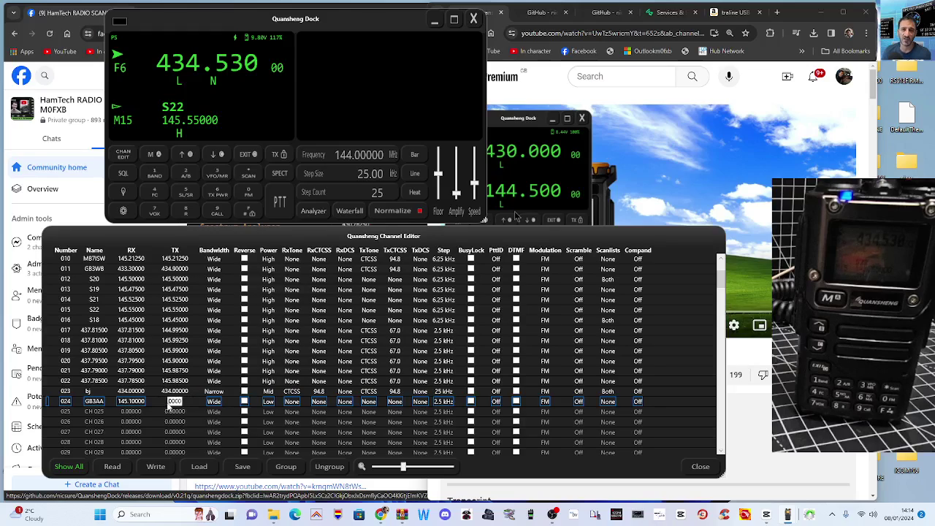
pyautogui.doubleClick(182, 401)
pyautogui.press('BackSpace')
pyautogui.write('145')
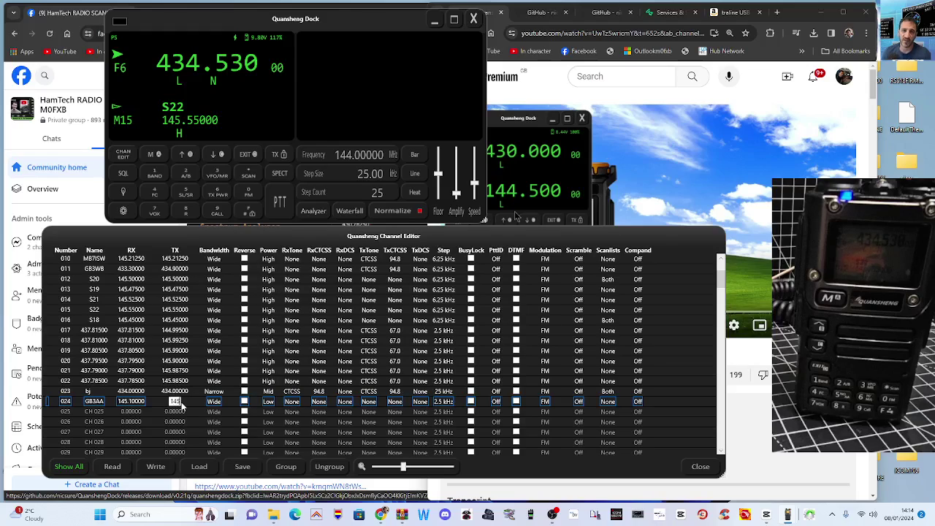
pyautogui.write('.75')
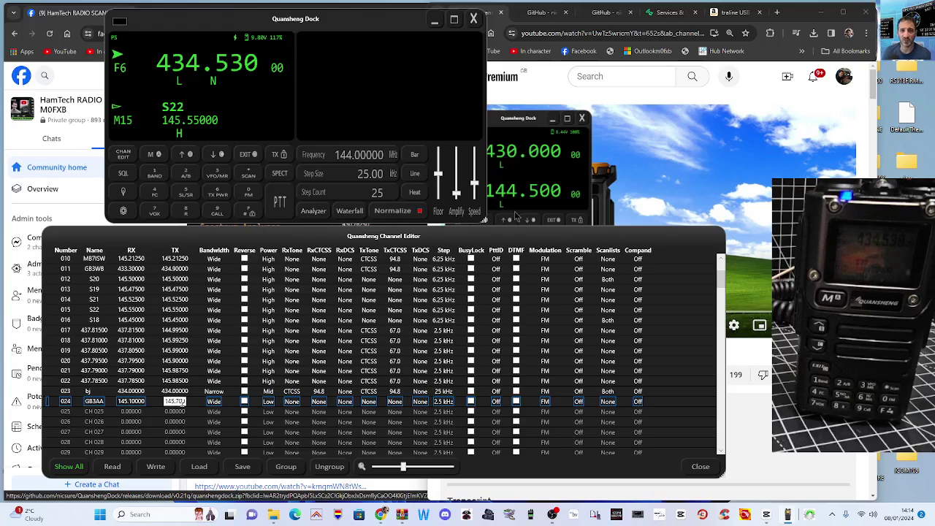
pyautogui.write('0')
pyautogui.press('Return')
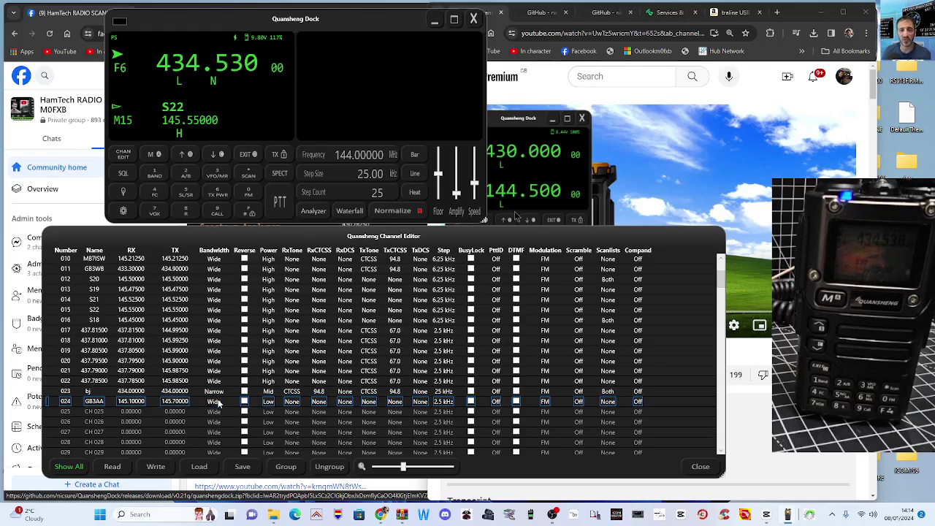
# - Keep channel 024's power at Low and set its RxTone type to CTCSS
pyautogui.doubleClick(269, 404)
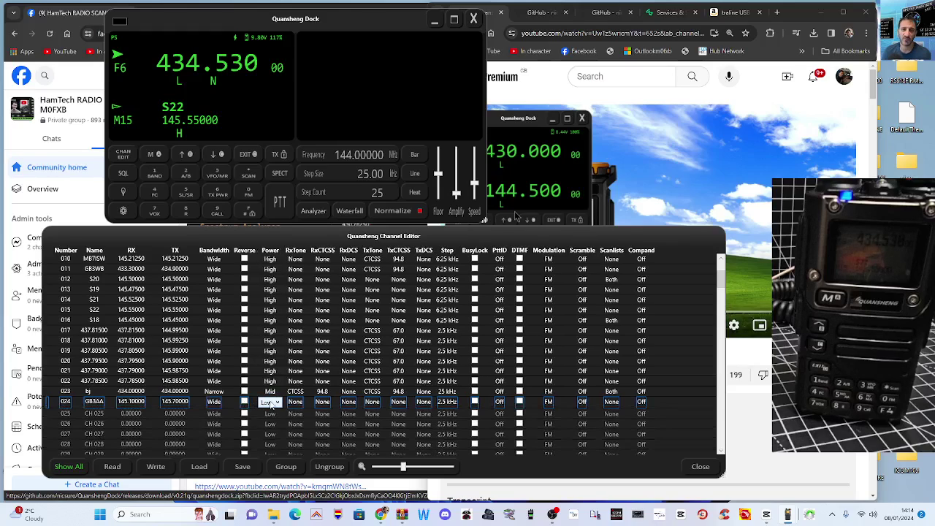
pyautogui.click(270, 404)
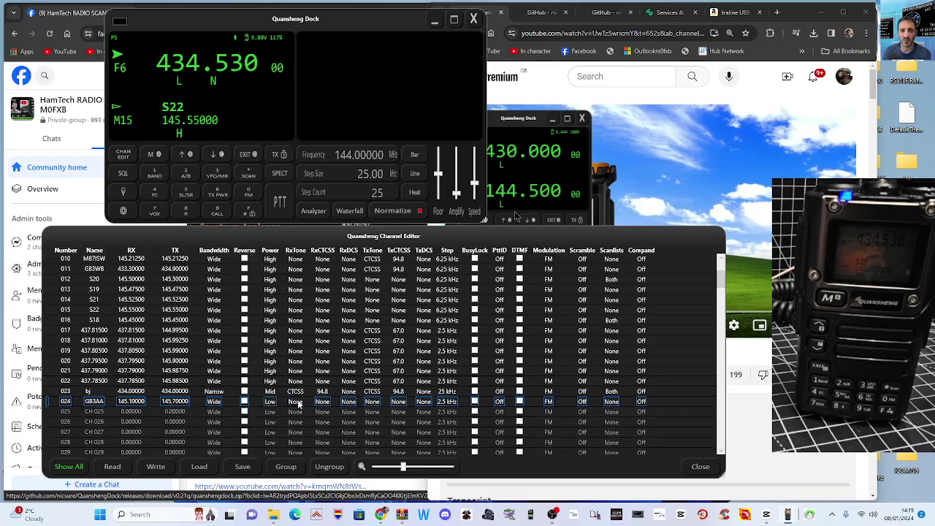
pyautogui.doubleClick(305, 406)
pyautogui.click(307, 406)
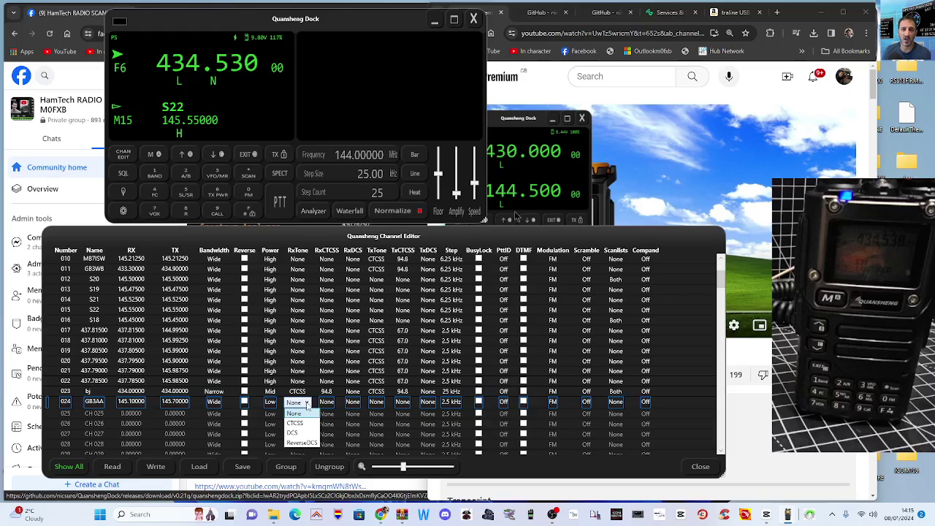
pyautogui.click(300, 424)
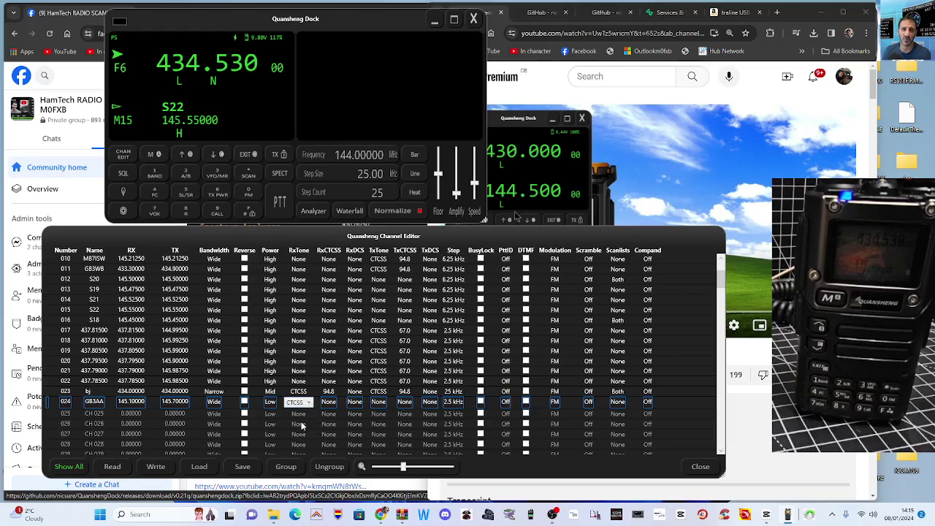
# - Set the RxCTCSS tone of channel 024 to 94.8
pyautogui.doubleClick(335, 401)
pyautogui.click(340, 405)
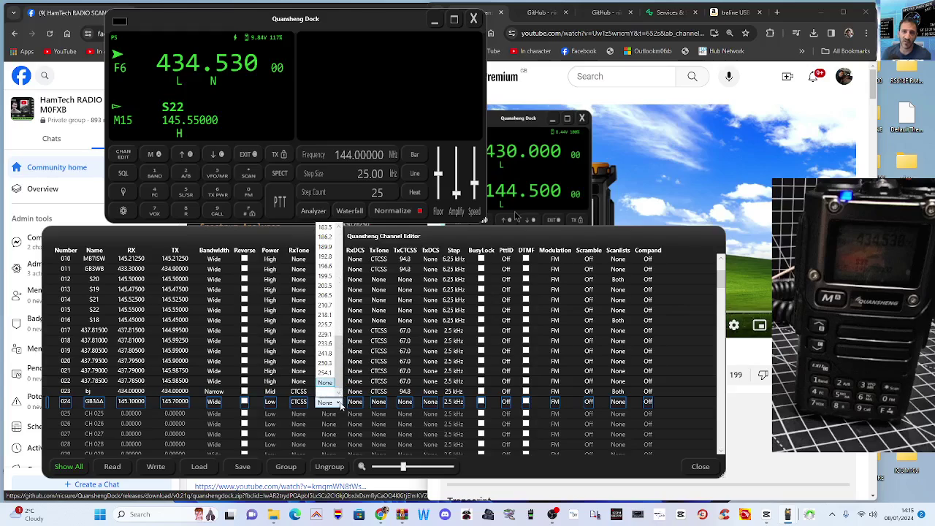
pyautogui.moveTo(338, 361); pyautogui.dragTo(338, 284)
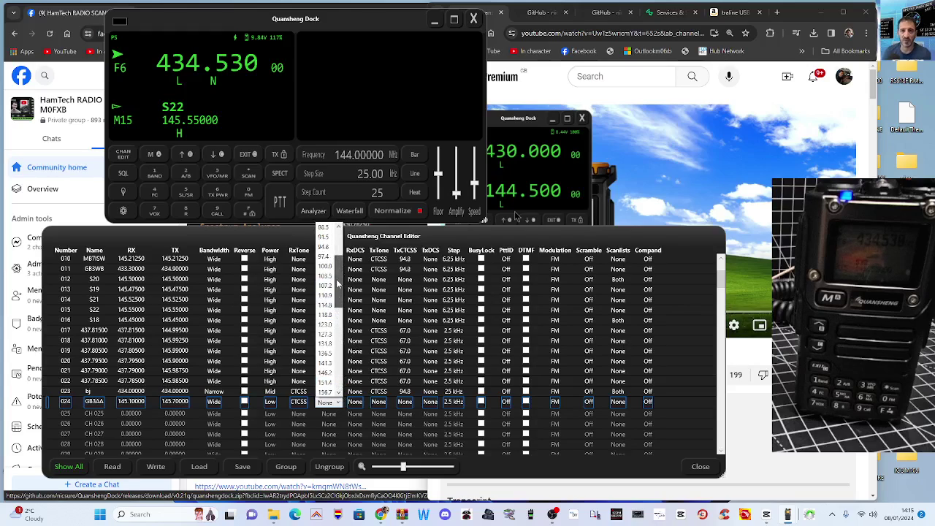
pyautogui.scroll(2, 336, 285)
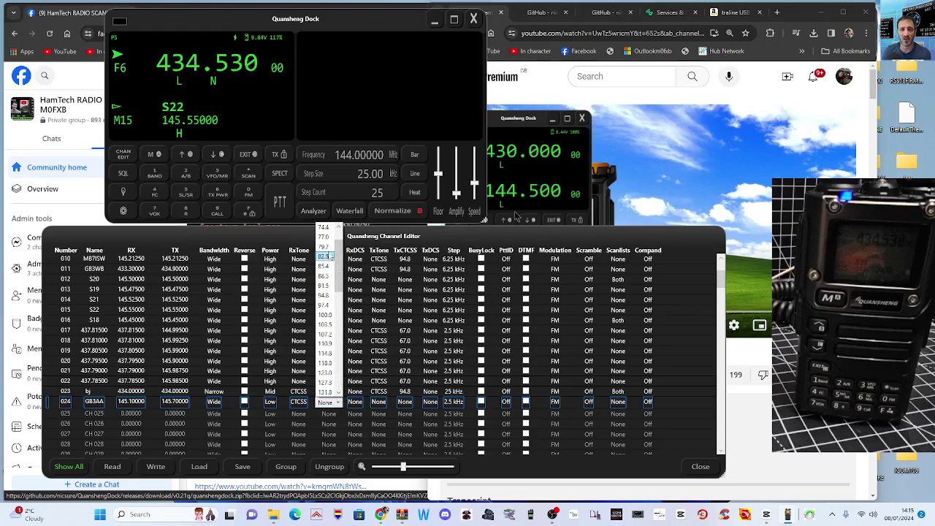
pyautogui.click(333, 297)
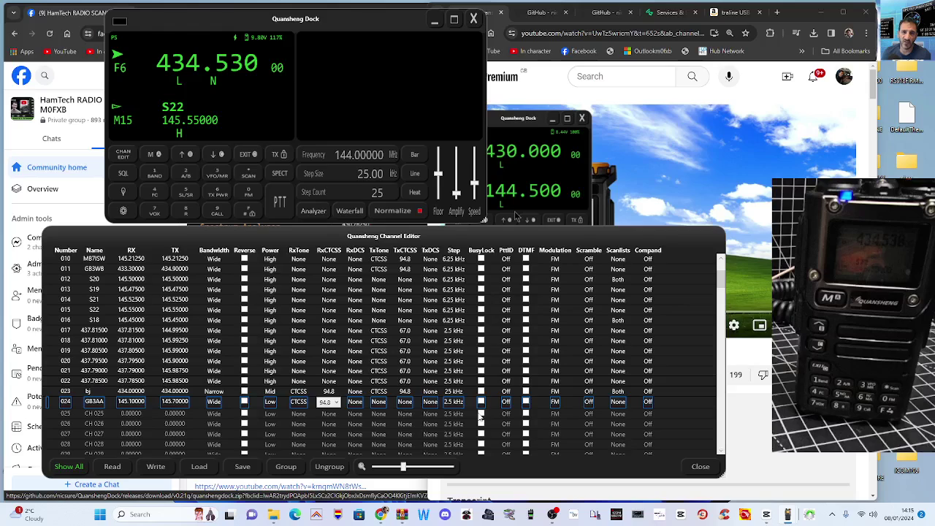
# - Save the channel list to disk as a CHAN file named DD in the QuanshengDock documents folder
pyautogui.click(242, 467)
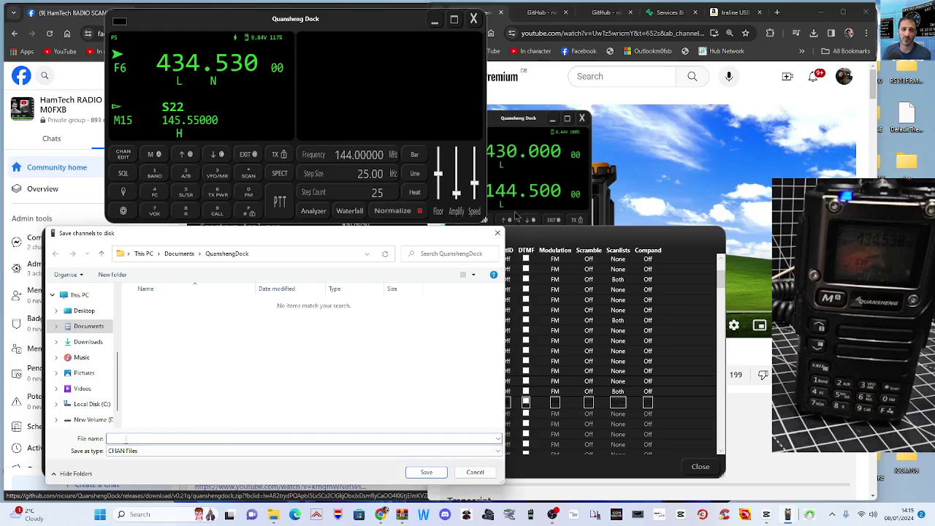
pyautogui.write('DD')
pyautogui.click(426, 472)
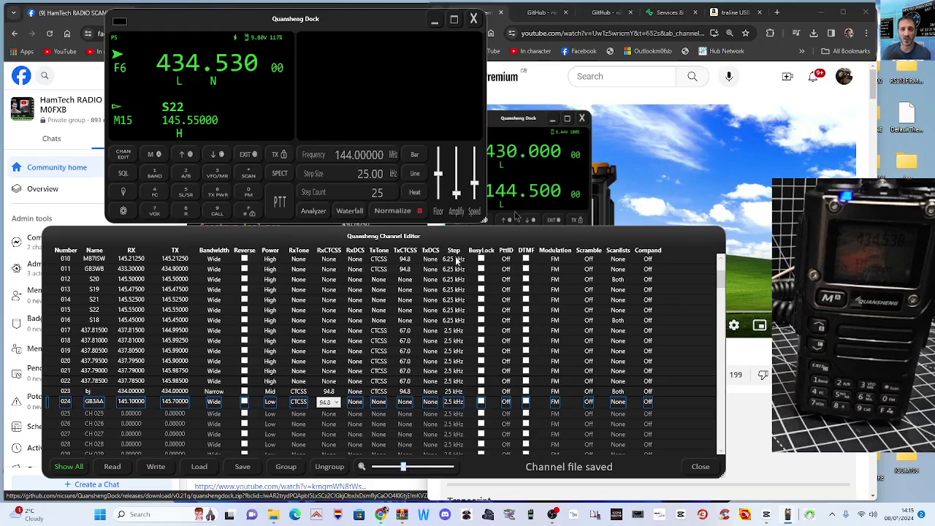
pyautogui.click(729, 368)
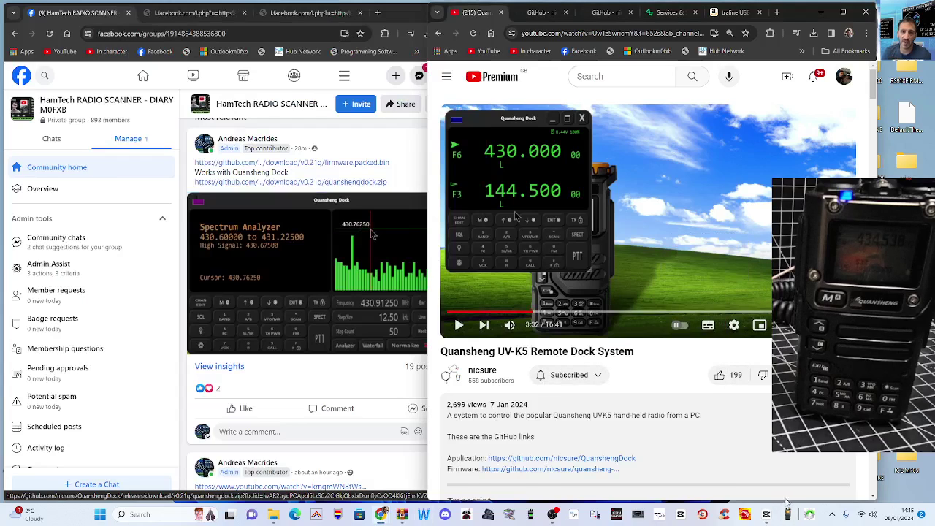
pyautogui.click(553, 514)
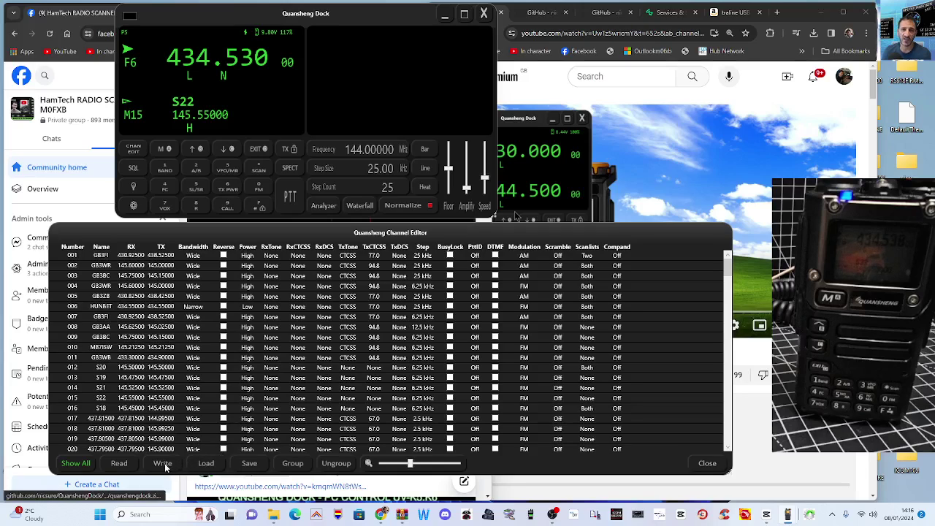
# - Check the saved DD.chan file in the channel loading dialog without loading it, and close the Channel Editor
pyautogui.click(210, 467)
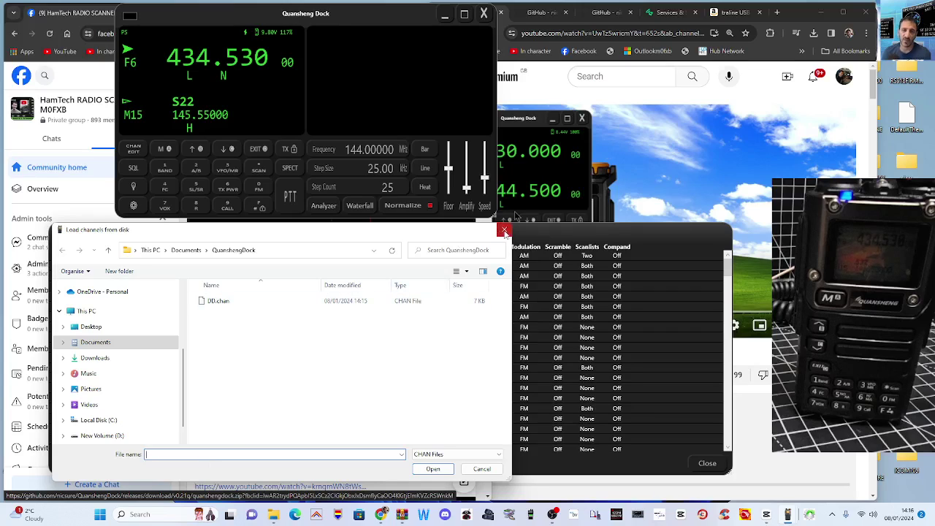
pyautogui.click(504, 231)
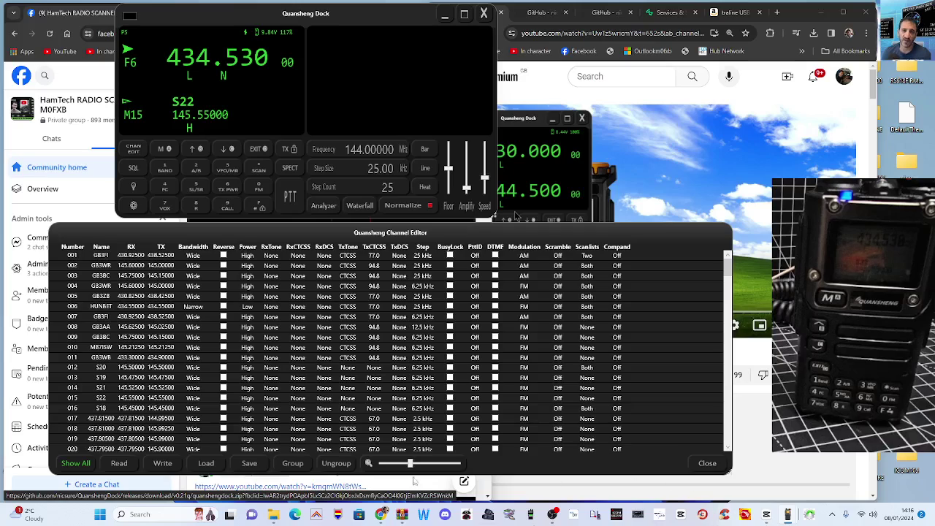
pyautogui.click(706, 464)
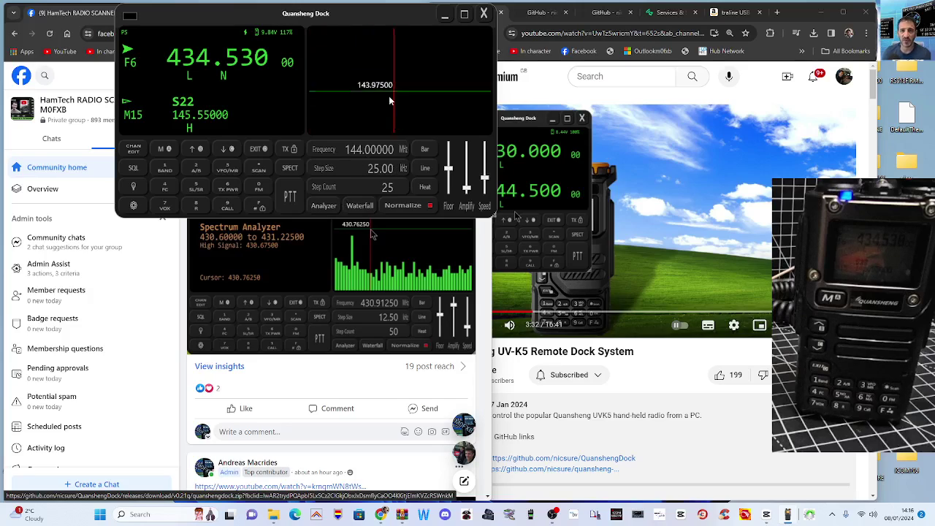
# - Run the spectrum analyzer, switch to the waterfall display, and adjust the display's level sliders
pyautogui.click(321, 207)
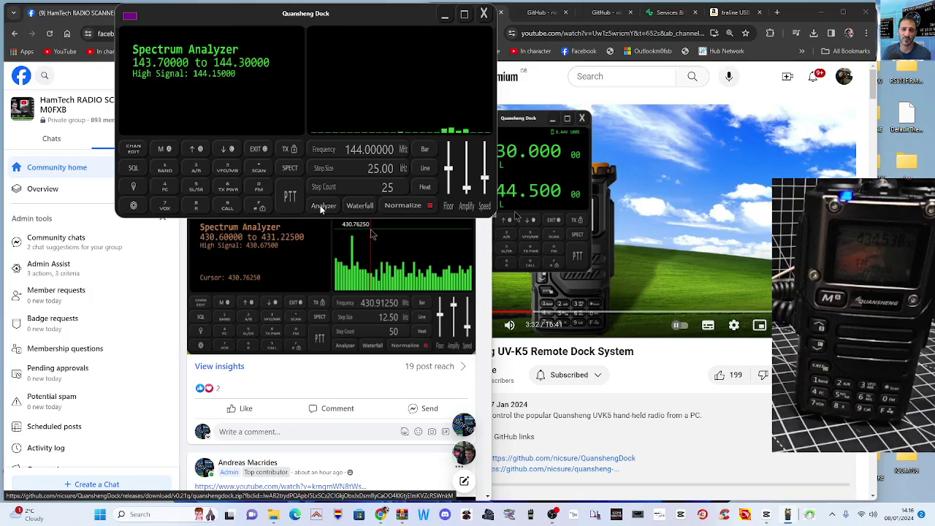
pyautogui.click(322, 207)
pyautogui.click(359, 207)
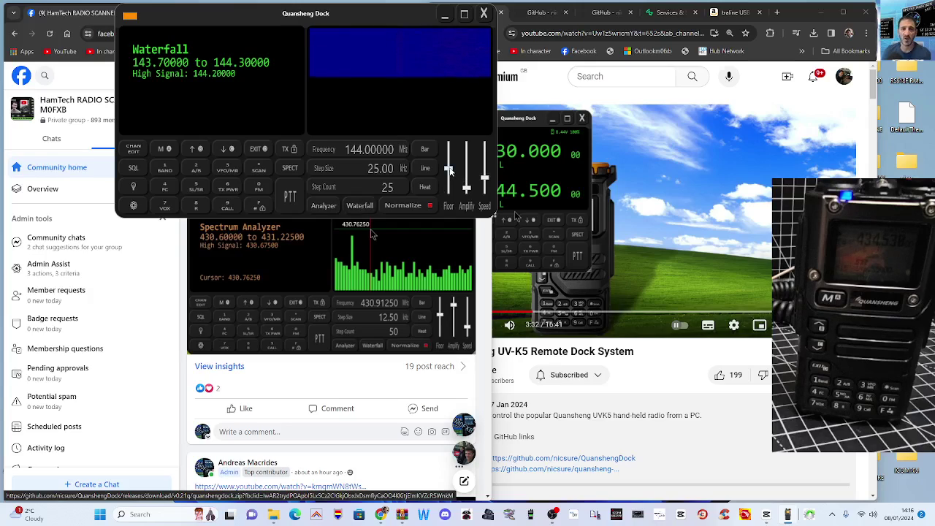
pyautogui.moveTo(448, 168); pyautogui.dragTo(483, 179)
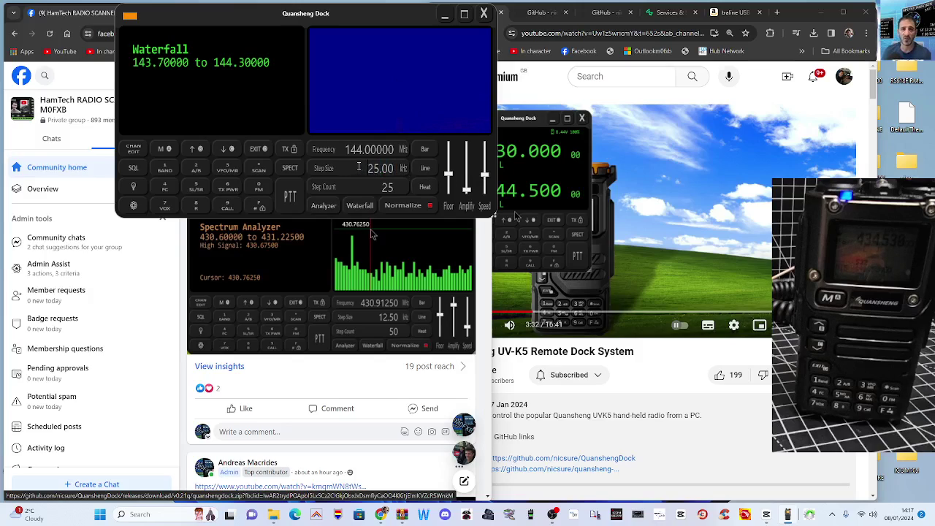
# - Set the waterfall's scan frequency to 434.550 MHz
pyautogui.click(364, 149)
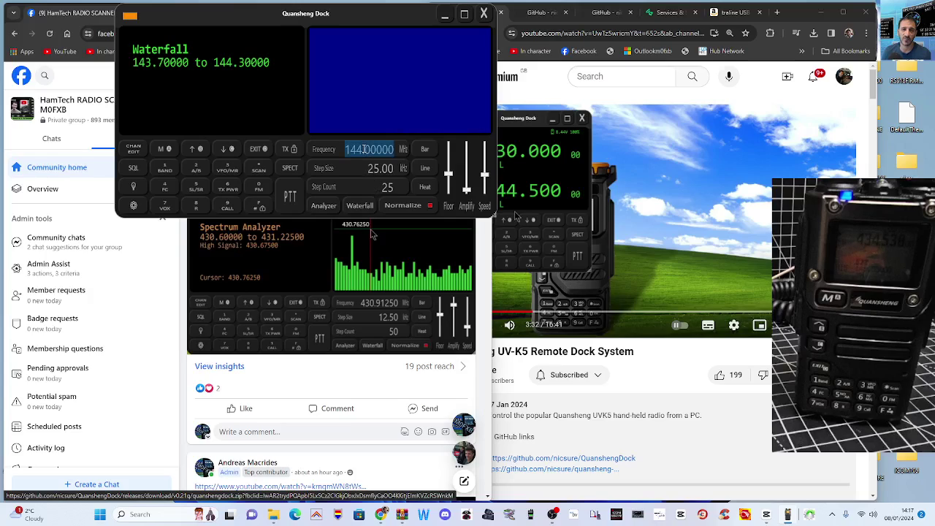
pyautogui.write('434')
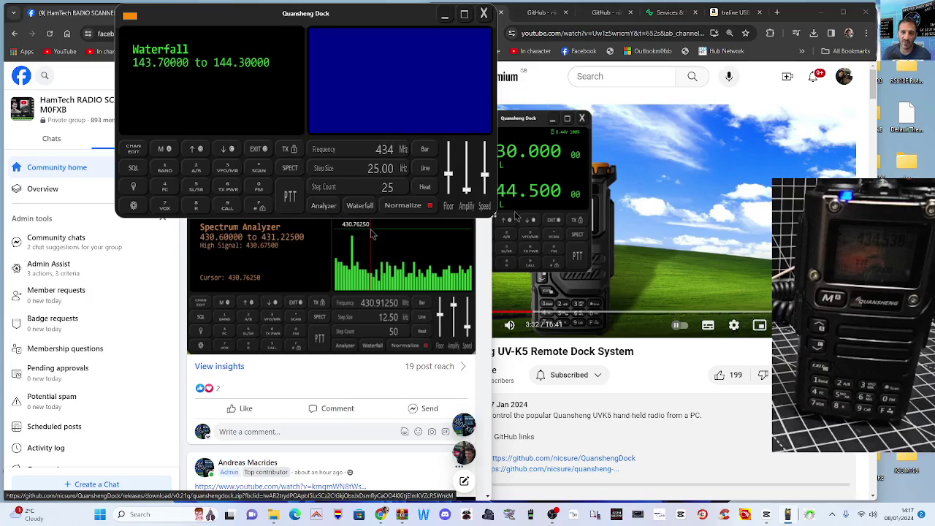
pyautogui.write('.550')
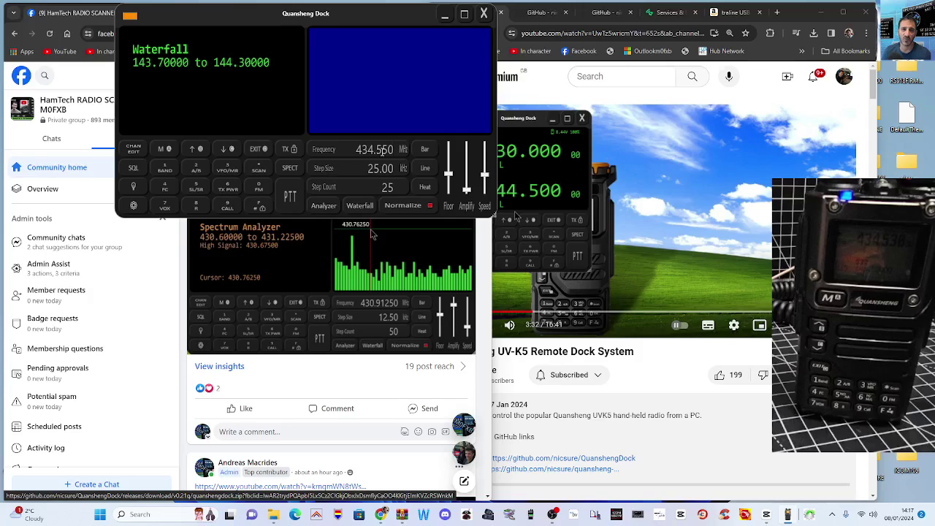
pyautogui.press('Return')
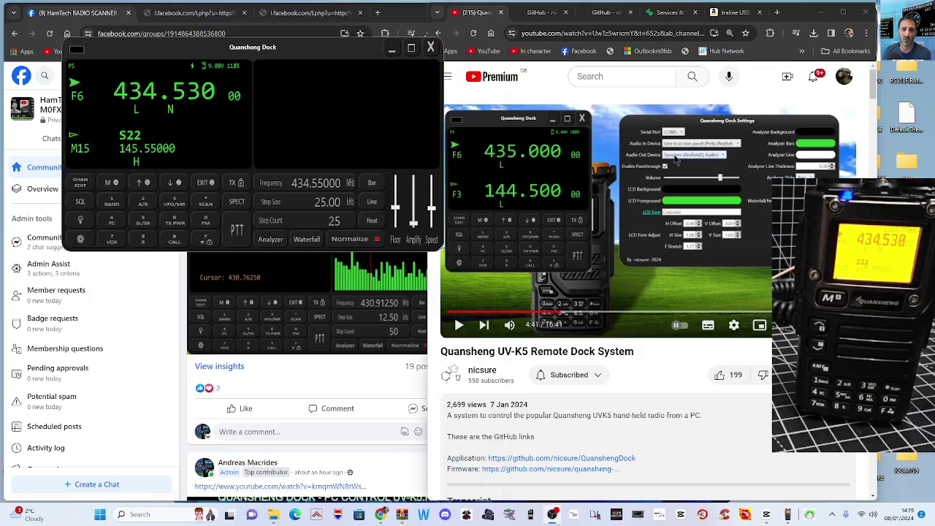
# - Maximize the Quansheng Dock window, and open and leave the radio's menu
pyautogui.click(411, 47)
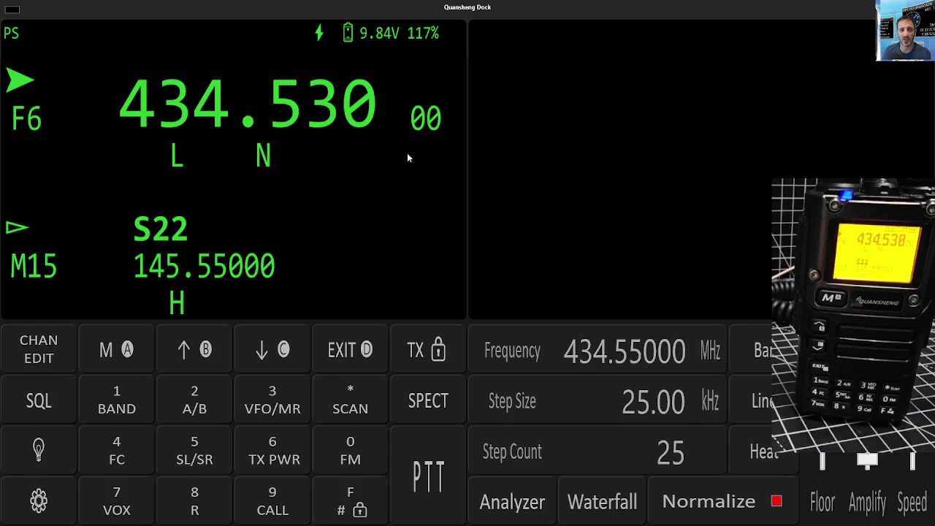
pyautogui.click(114, 355)
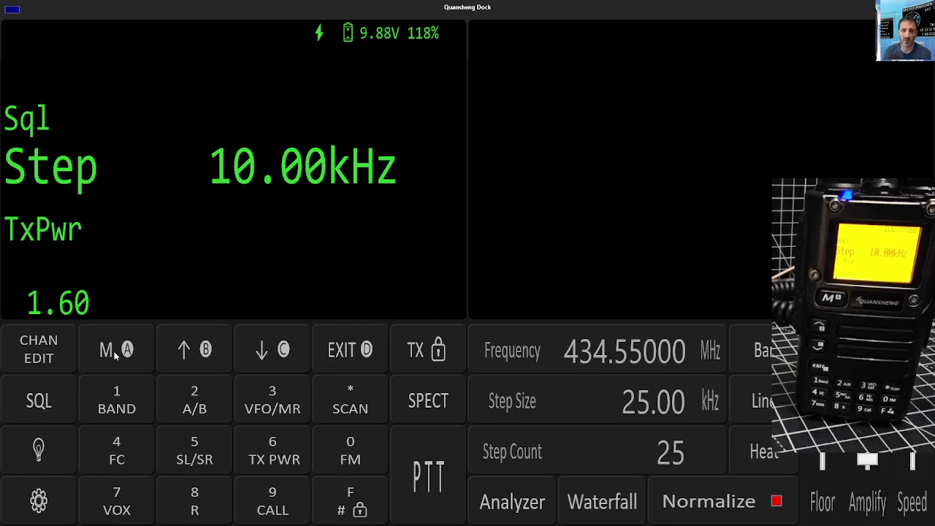
pyautogui.click(368, 353)
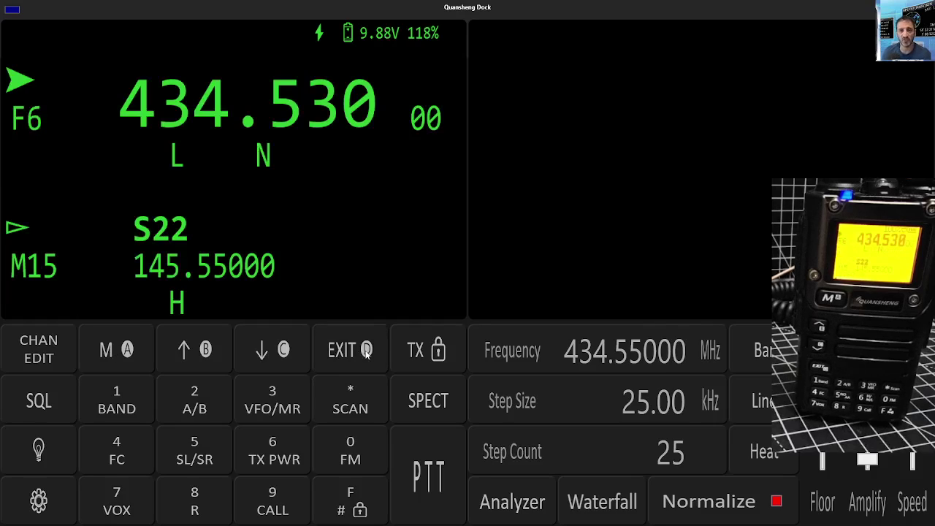
# - Browse the radio's menu backwards from Step past RxMode to the D List entry, return to RxMode, and exit the menu
pyautogui.click(104, 352)
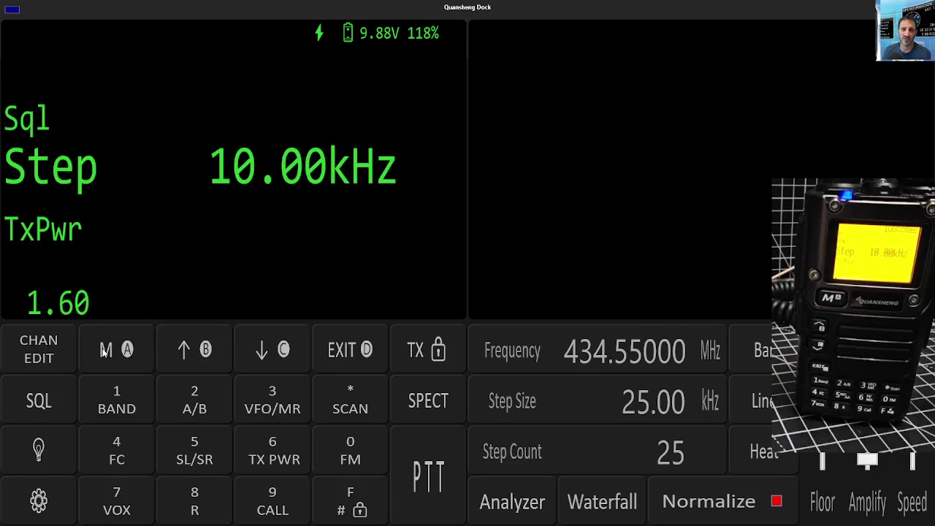
pyautogui.click(212, 349)
pyautogui.click(204, 351)
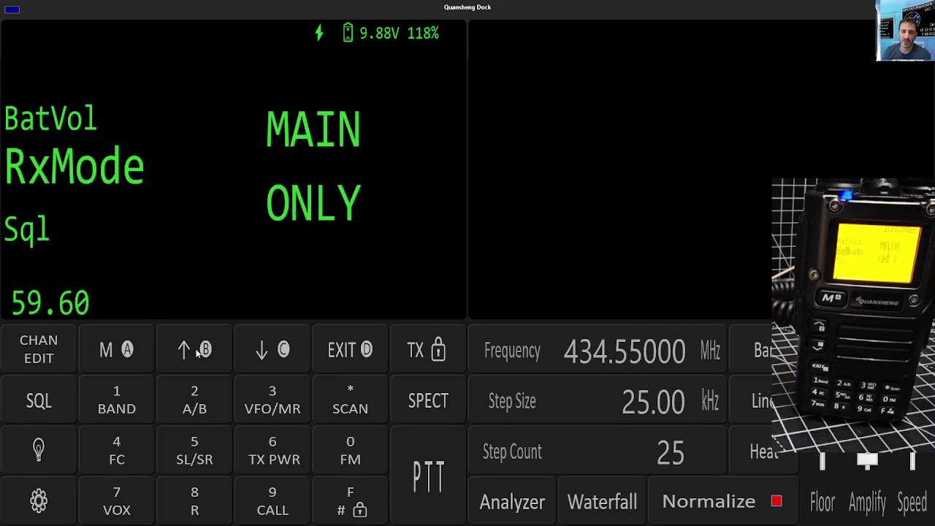
pyautogui.click(198, 353)
pyautogui.click(197, 351)
pyautogui.click(197, 352)
pyautogui.click(196, 350)
pyautogui.click(197, 350)
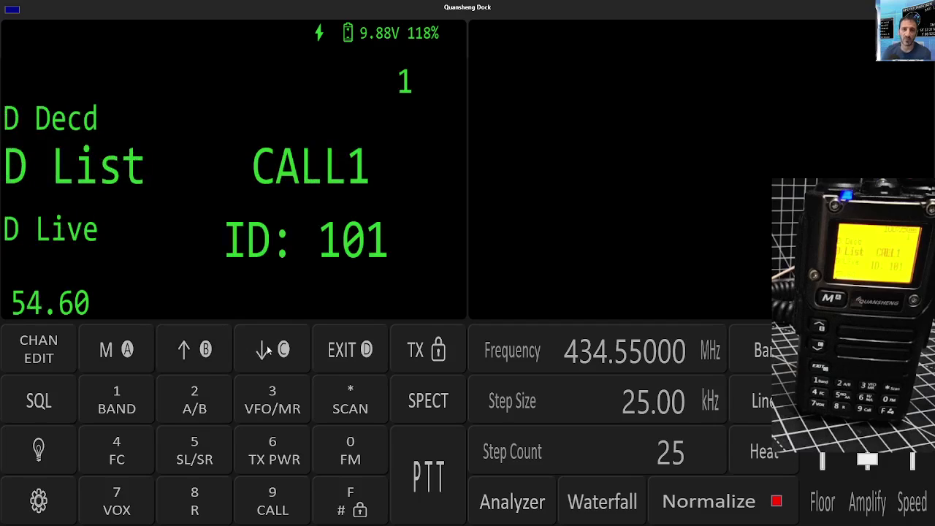
pyautogui.click(268, 351)
pyautogui.click(268, 351)
pyautogui.click(268, 351)
pyautogui.click(268, 351)
pyautogui.click(268, 352)
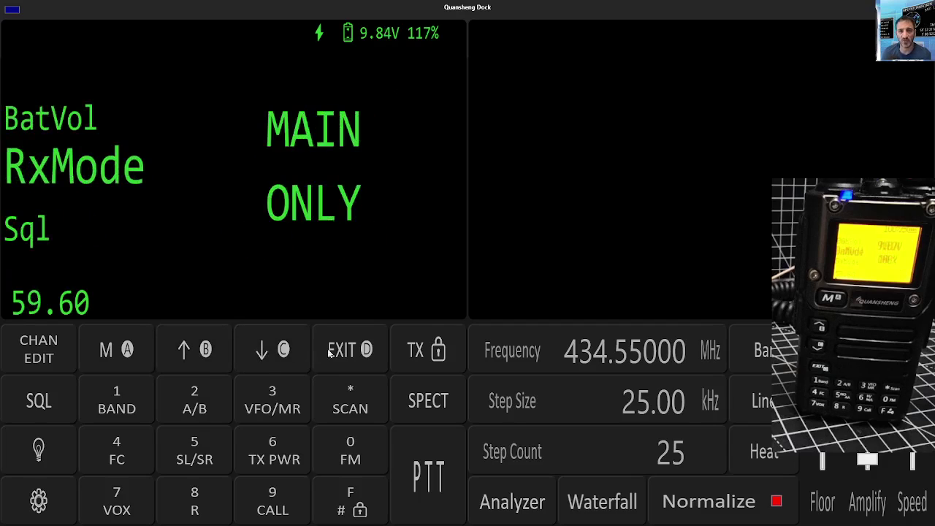
pyautogui.click(347, 353)
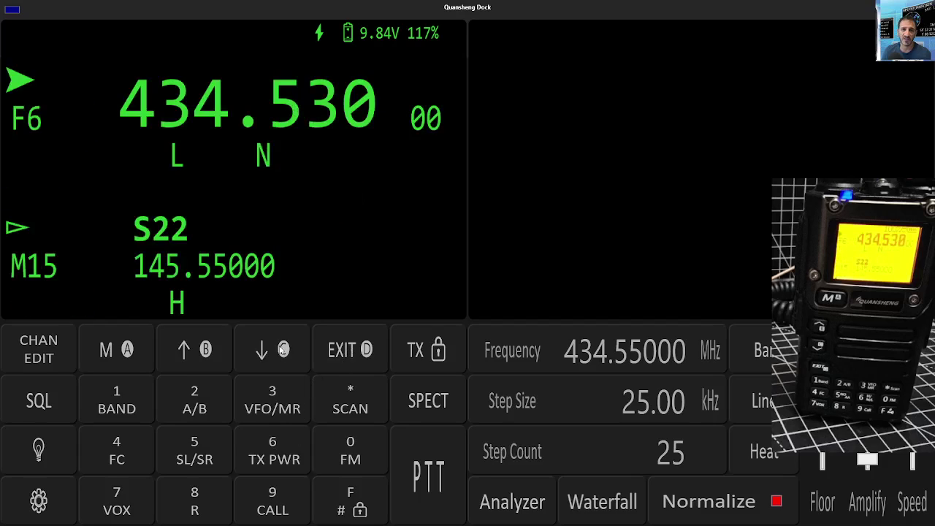
pyautogui.click(278, 408)
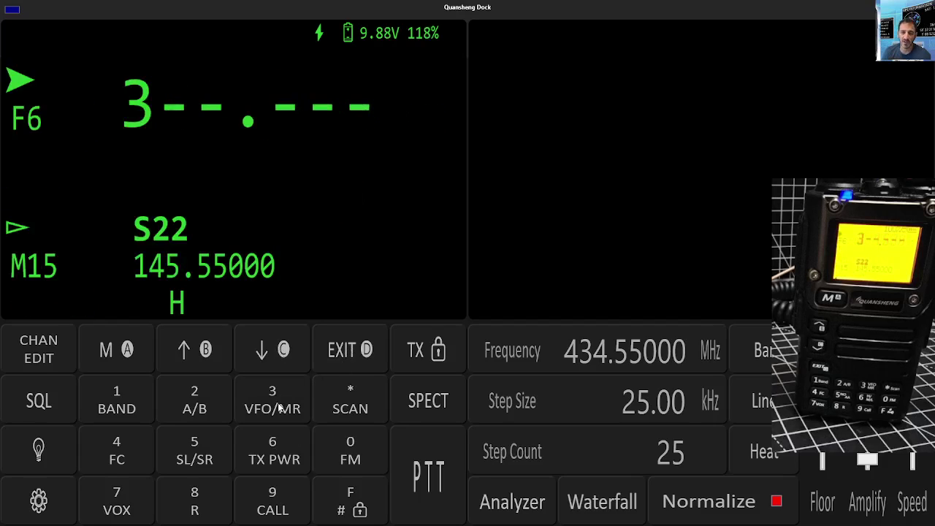
pyautogui.click(278, 408)
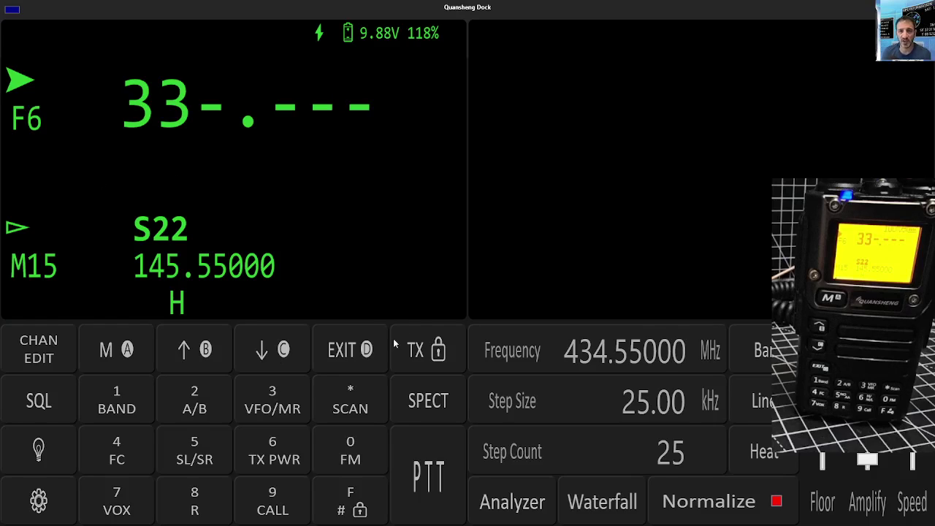
pyautogui.click(354, 352)
pyautogui.click(354, 352)
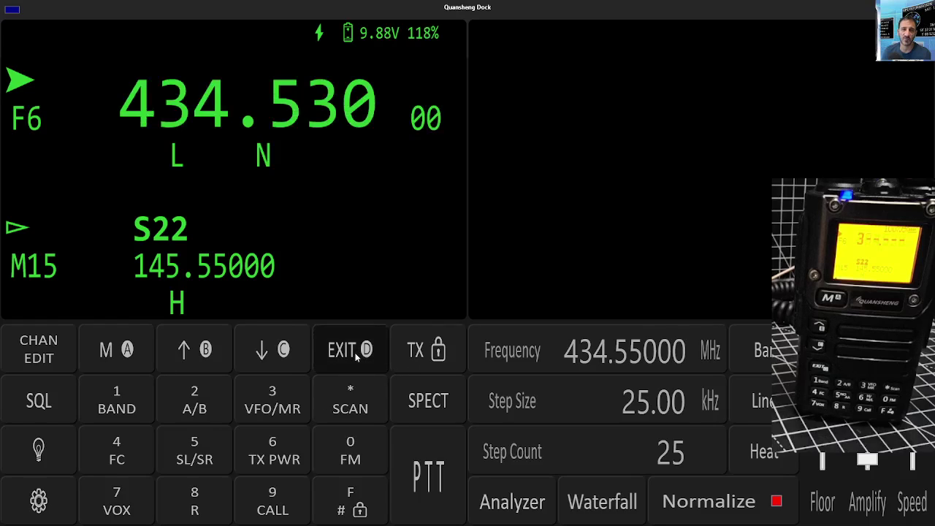
# - Switch the main receiver from VFO to memory channel mode and back, and try the A/B receiver toggle
pyautogui.click(270, 412)
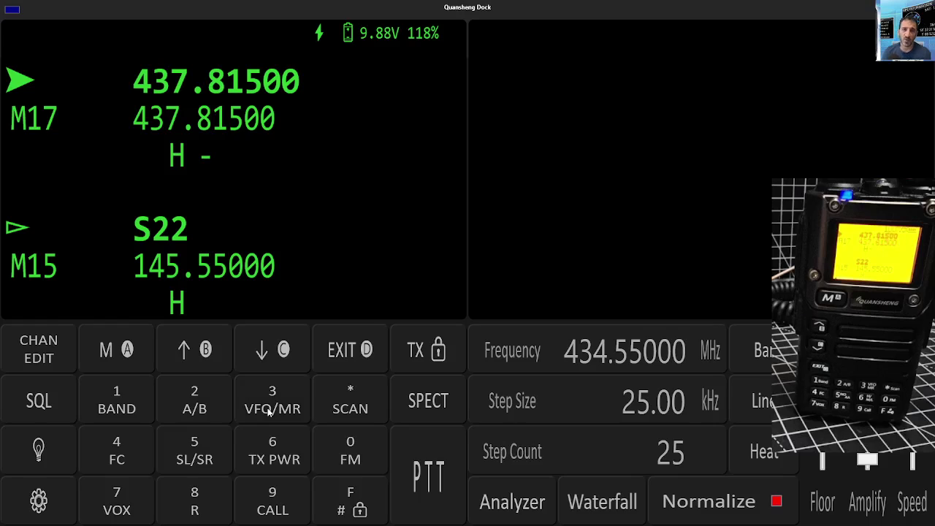
pyautogui.press('*')
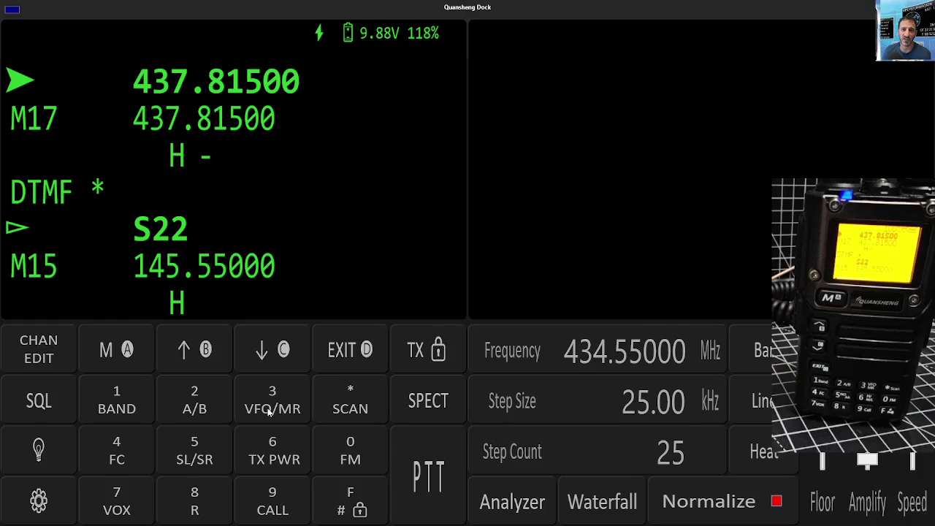
pyautogui.click(270, 412)
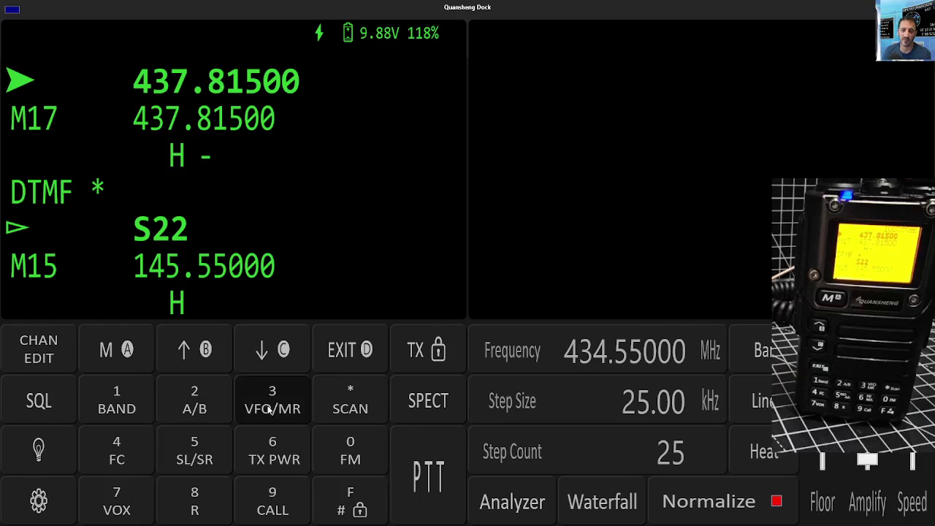
pyautogui.click(202, 408)
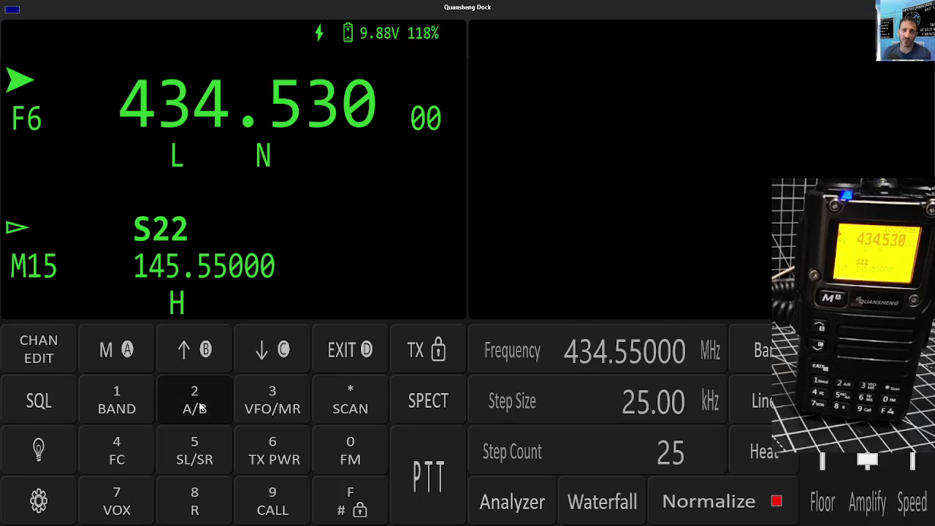
pyautogui.click(196, 407)
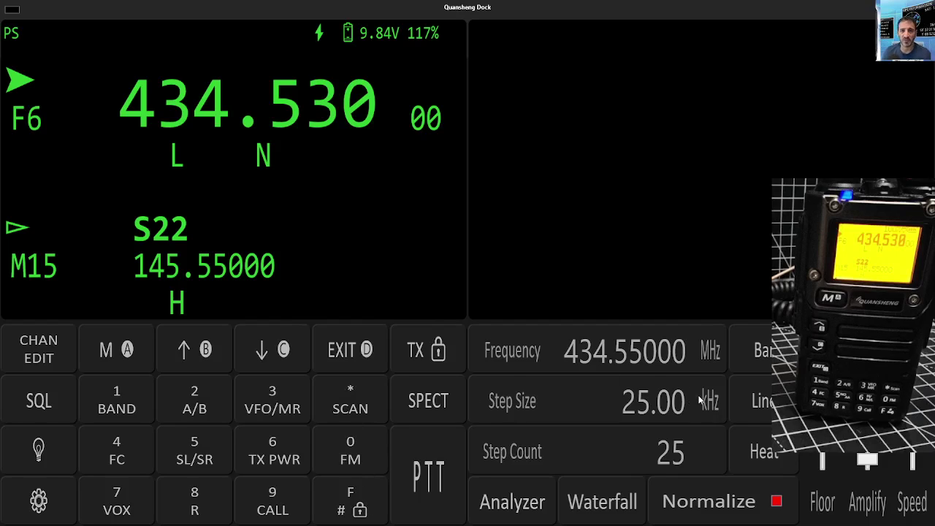
# - Step the main VFO through the frequency bands from F6 past F7+ and F1 to F3
pyautogui.click(355, 507)
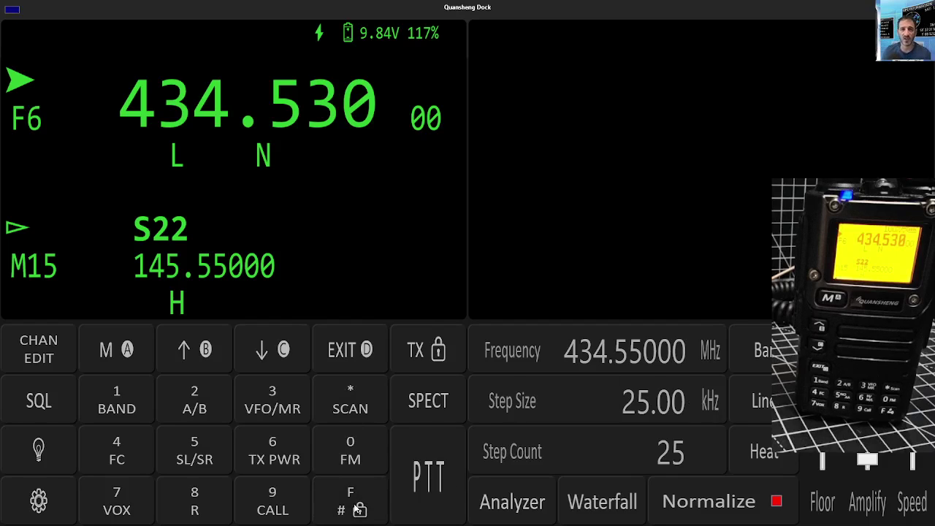
pyautogui.click(202, 454)
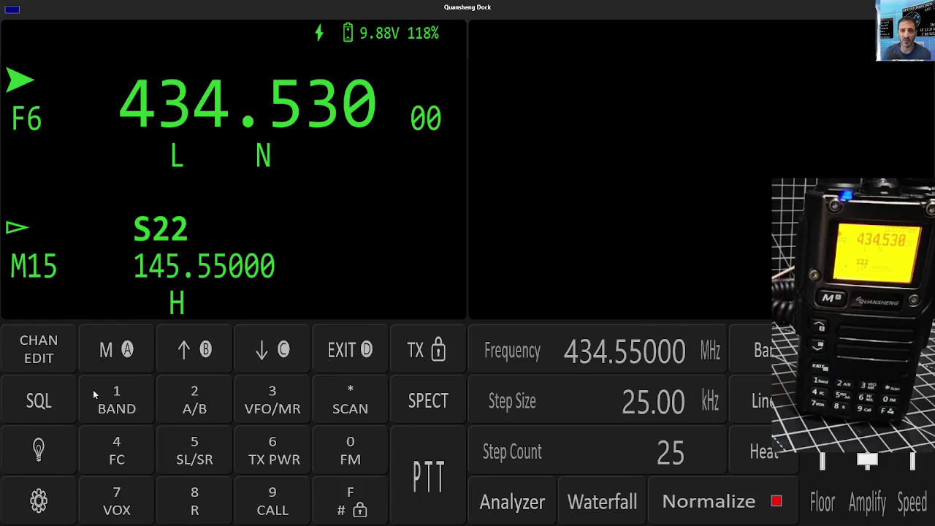
pyautogui.click(128, 409)
pyautogui.click(124, 405)
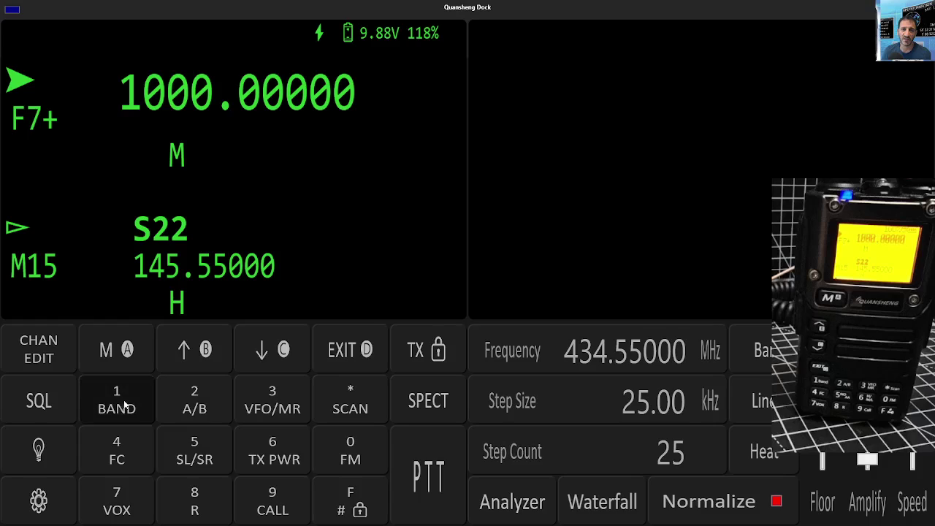
pyautogui.click(126, 407)
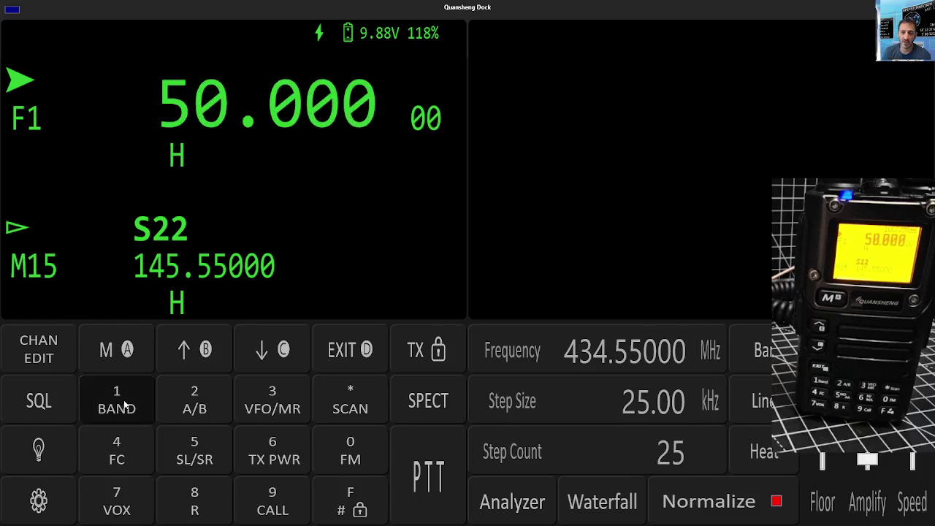
pyautogui.click(125, 406)
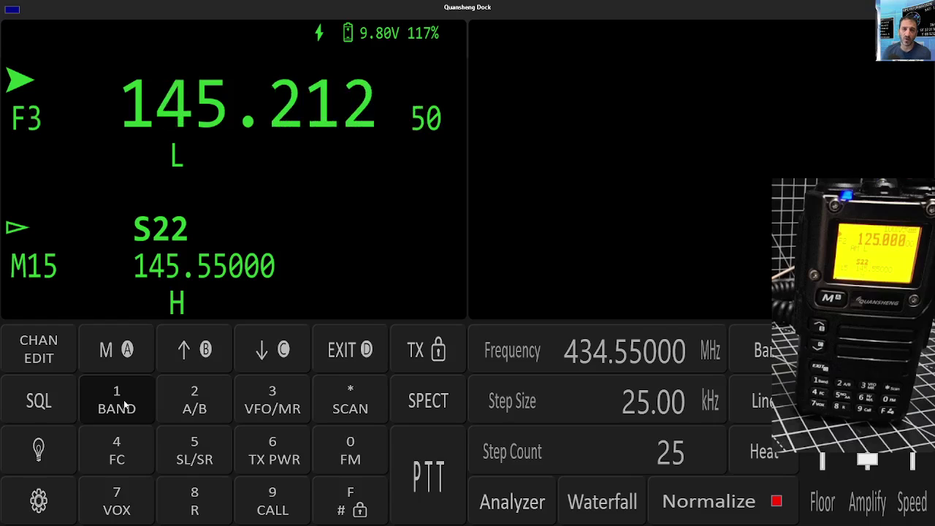
# - Step the main VFO through band F4 to F5, and move the restored Quansheng Dock window higher on the desktop
pyautogui.click(125, 404)
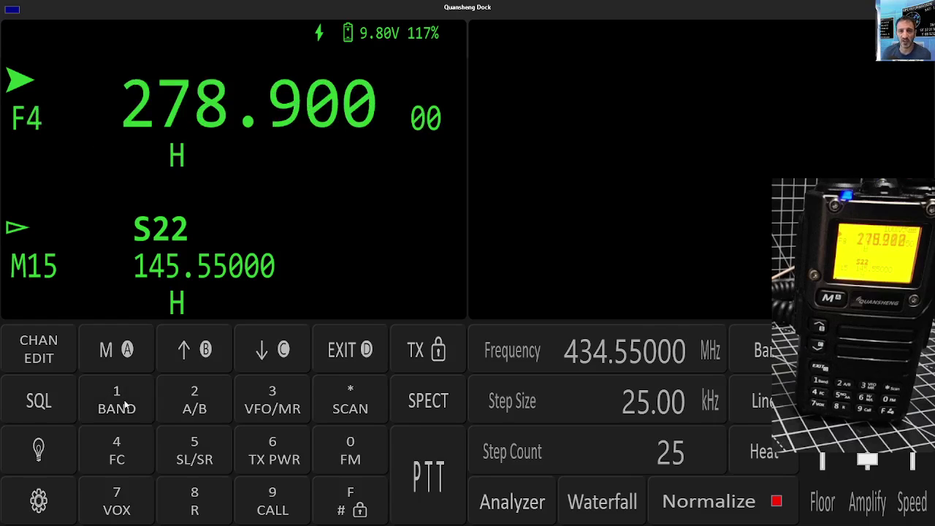
pyautogui.click(126, 406)
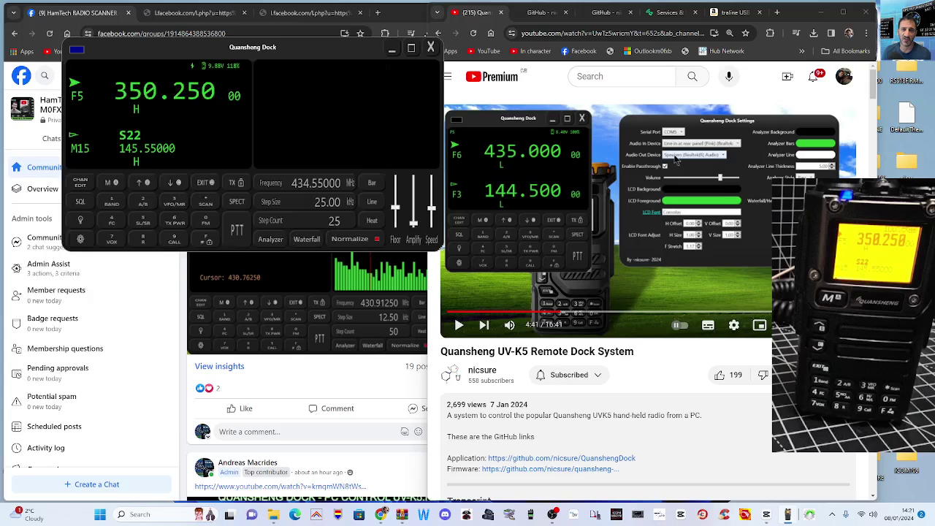
pyautogui.moveTo(316, 53); pyautogui.dragTo(312, 33)
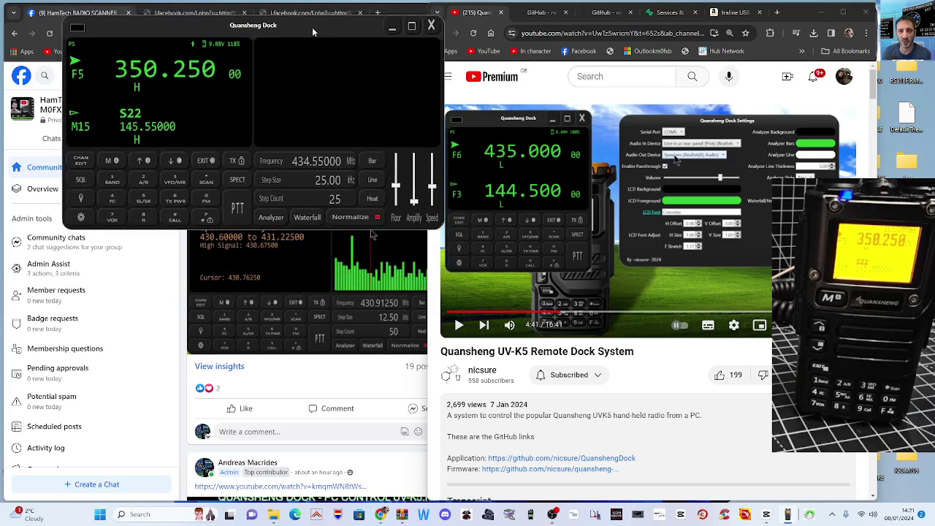
# - Open the Quansheng Dock Settings and place them just below the radio window
pyautogui.click(83, 218)
pyautogui.moveTo(194, 19); pyautogui.dragTo(239, 244)
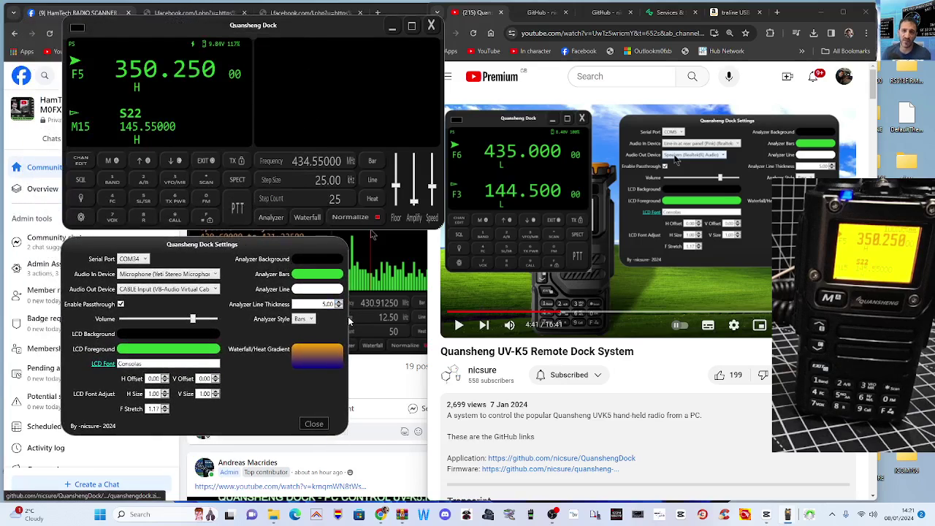
pyautogui.moveTo(296, 251); pyautogui.dragTo(324, 245)
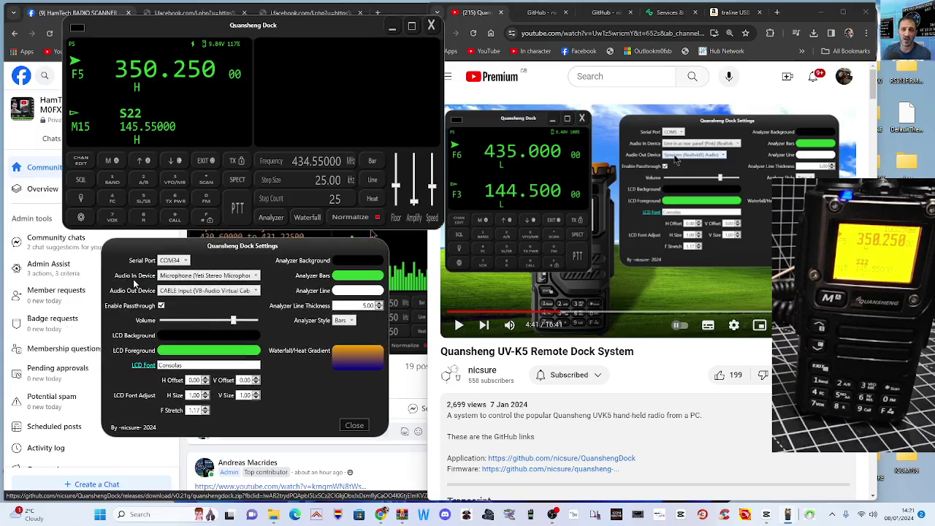
# - Look through the available audio input and output devices, keeping CABLE Input (VB-Audio Virtual Cable) as the output
pyautogui.click(255, 275)
pyautogui.click(256, 284)
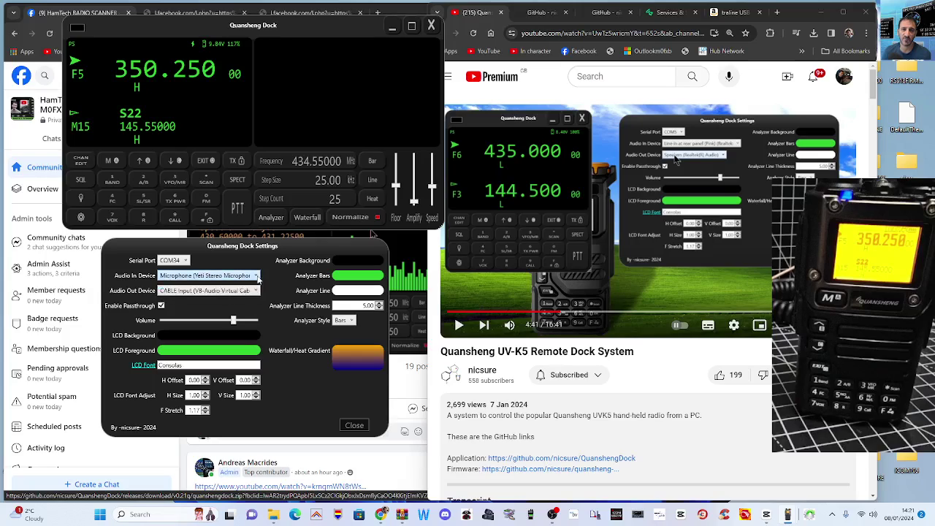
pyautogui.click(256, 291)
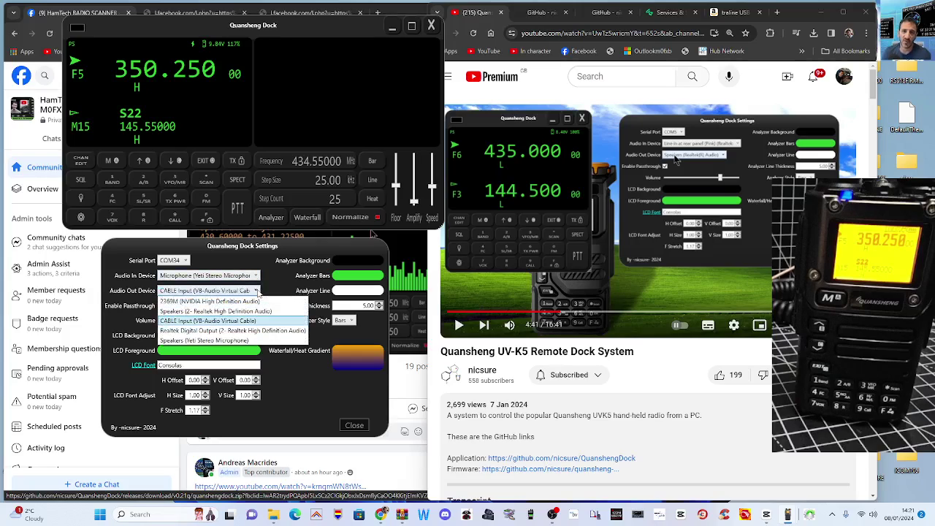
pyautogui.click(257, 292)
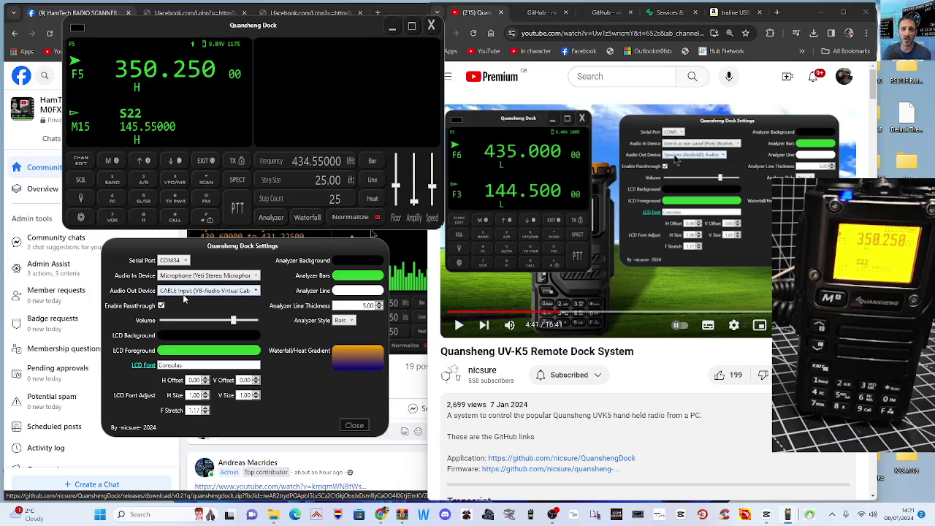
# - Raise the audio volume slightly, disable passthrough, and close the Dock settings
pyautogui.moveTo(235, 327)
pyautogui.mouseDown()
pyautogui.moveTo(212, 326)
pyautogui.moveTo(245, 326)
pyautogui.mouseUp()
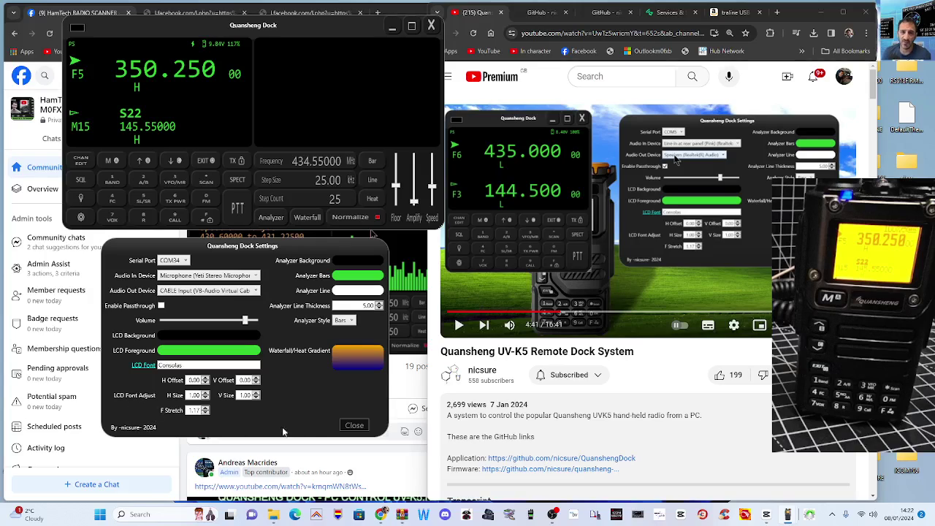
pyautogui.moveTo(289, 249); pyautogui.dragTo(311, 250)
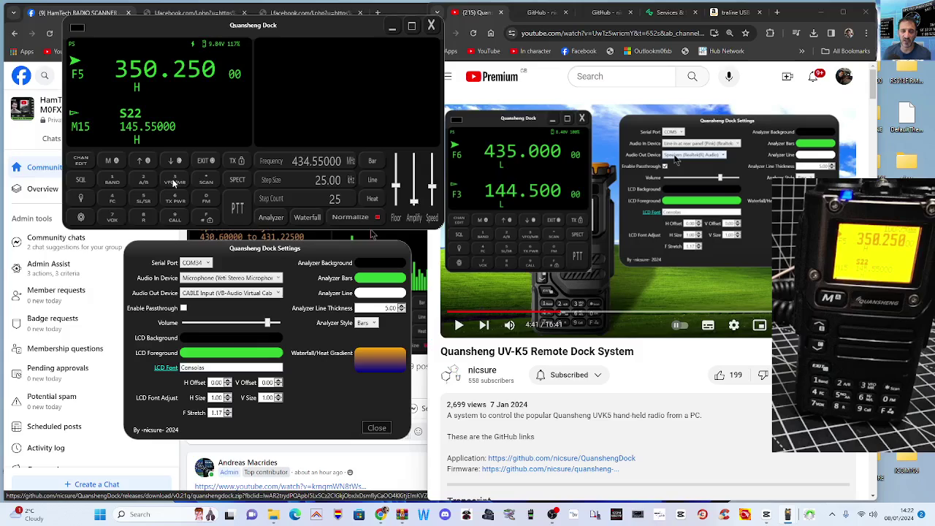
pyautogui.click(376, 428)
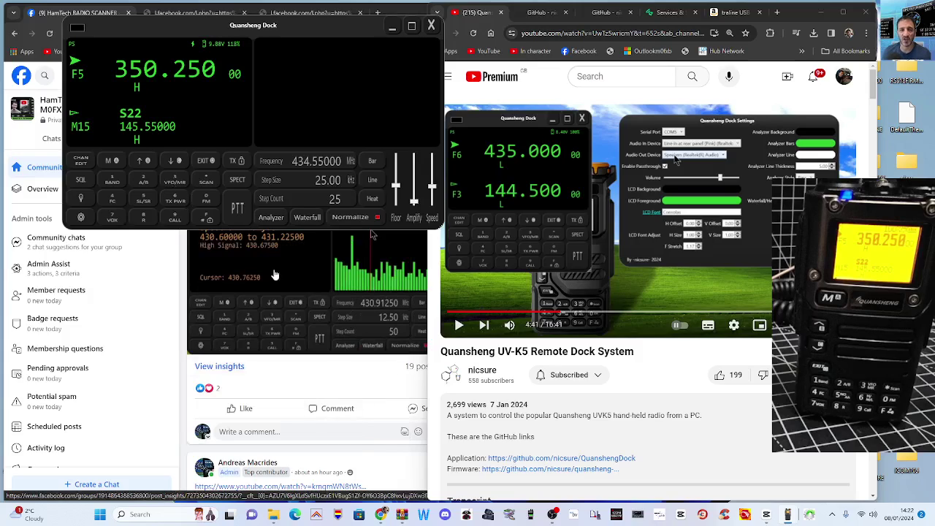
# - Switch the main receiver to memory channels, step through them from M17 to M19, and return to VFO mode
pyautogui.click(176, 183)
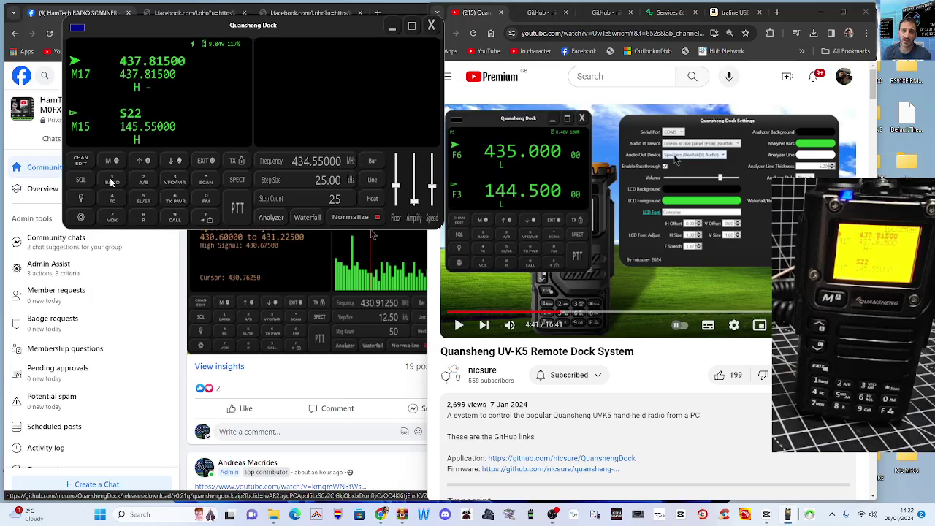
pyautogui.click(143, 162)
pyautogui.click(144, 162)
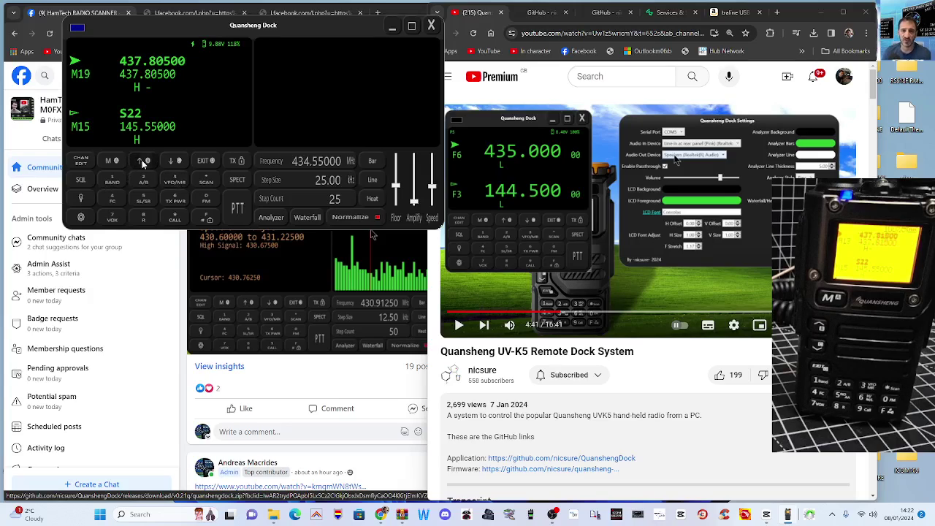
pyautogui.click(143, 163)
pyautogui.click(177, 167)
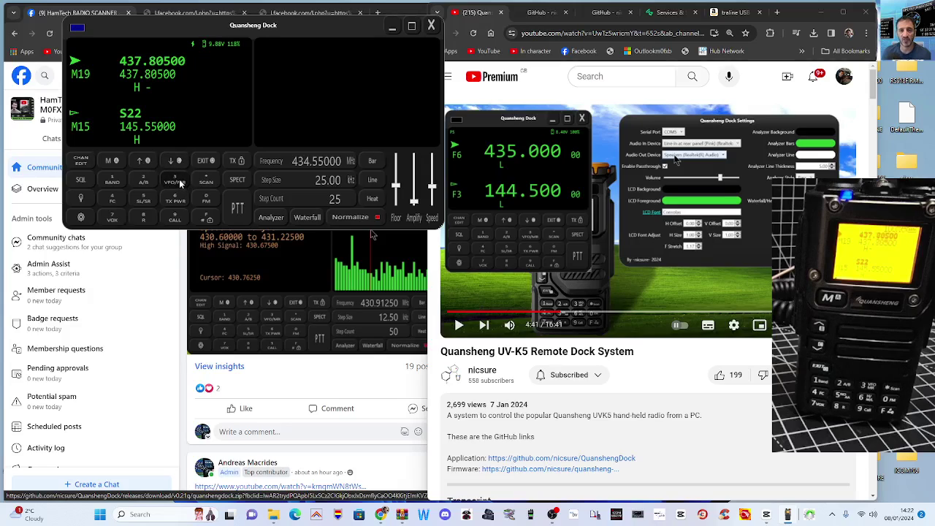
pyautogui.click(179, 183)
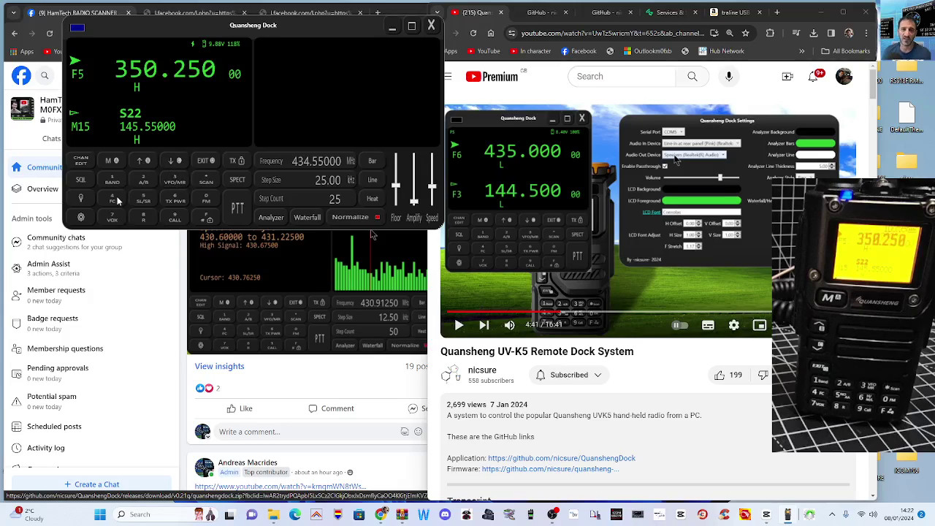
# - Tune the main VFO to 434.500 MHz and move the radio window lower on the desktop
pyautogui.press('4')
pyautogui.press('3')
pyautogui.press('4')
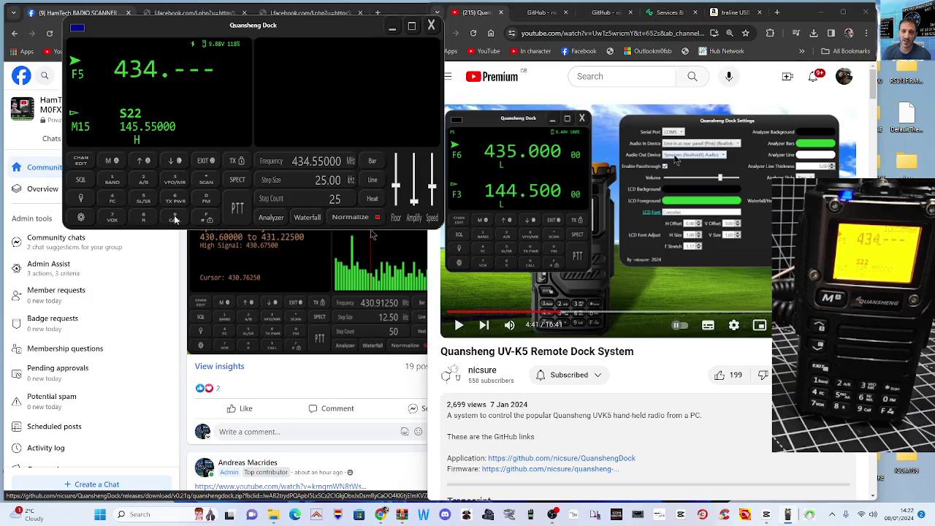
pyautogui.click(149, 200)
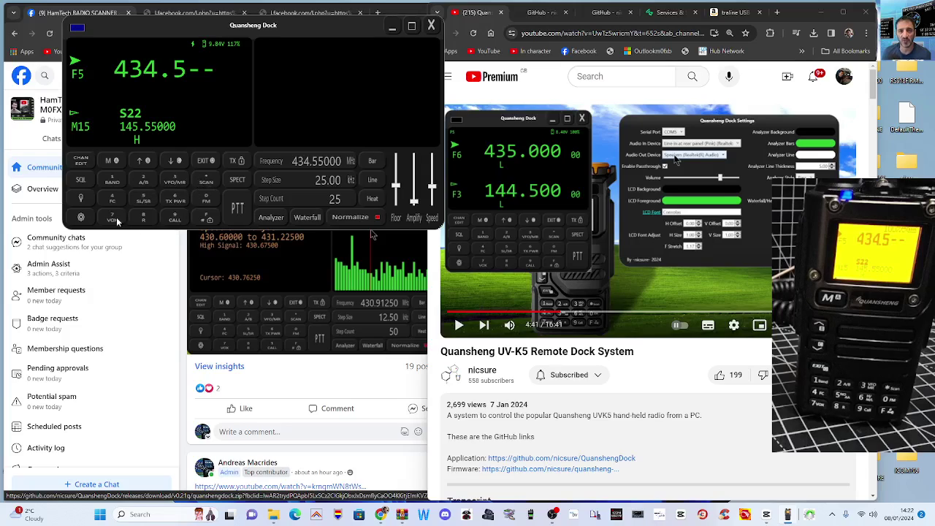
pyautogui.click(206, 199)
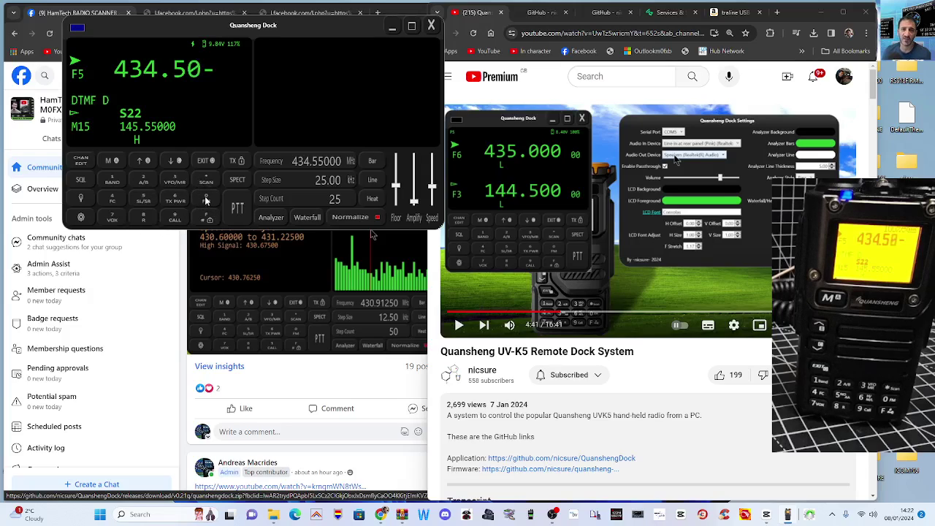
pyautogui.click(206, 200)
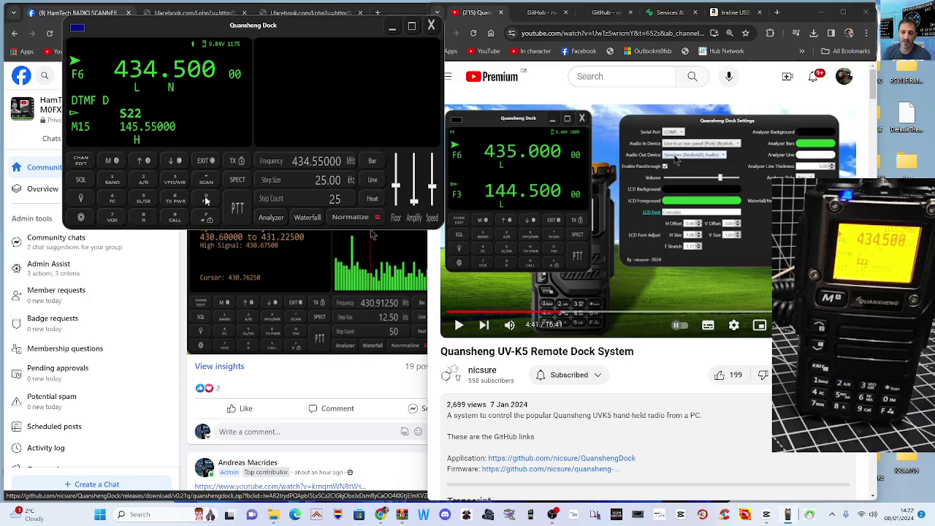
pyautogui.moveTo(319, 22); pyautogui.dragTo(313, 81)
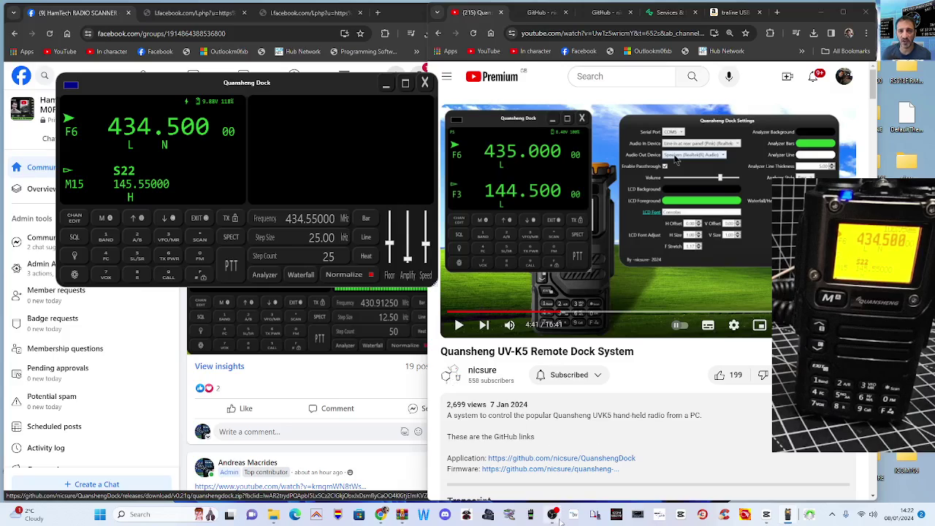
# - Read the Hardware Requirements on the QuanshengDock GitHub page, examining the Y adapter wiring instructions and the harness diagram with the 47k resistor
pyautogui.click(659, 515)
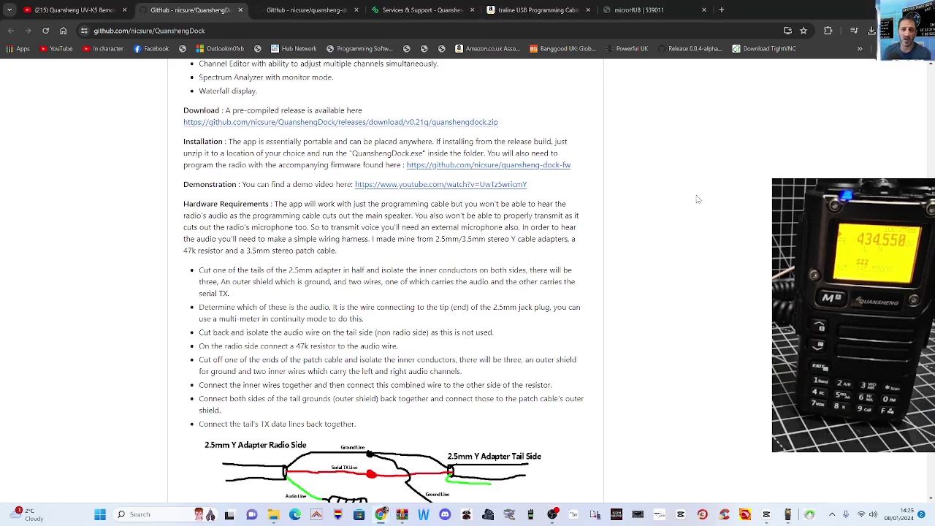
pyautogui.scroll(-1, 696, 199)
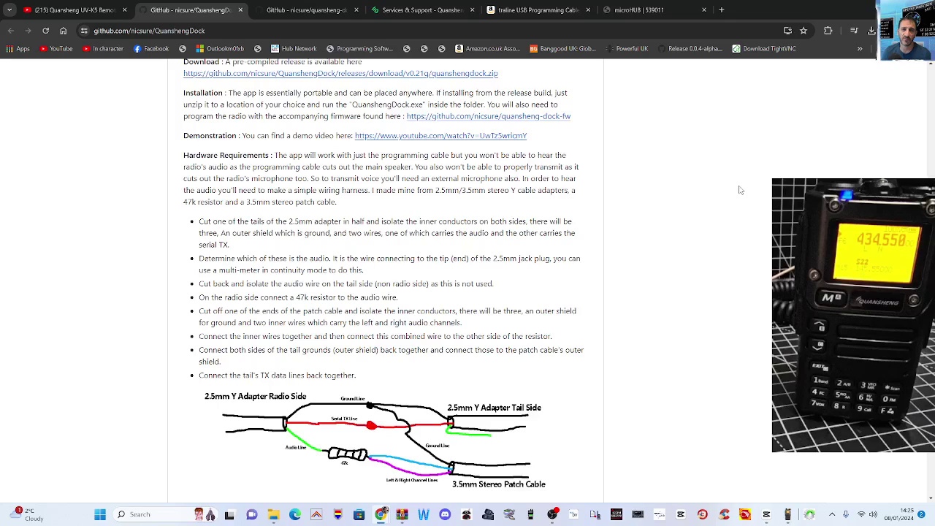
pyautogui.scroll(1, 740, 190)
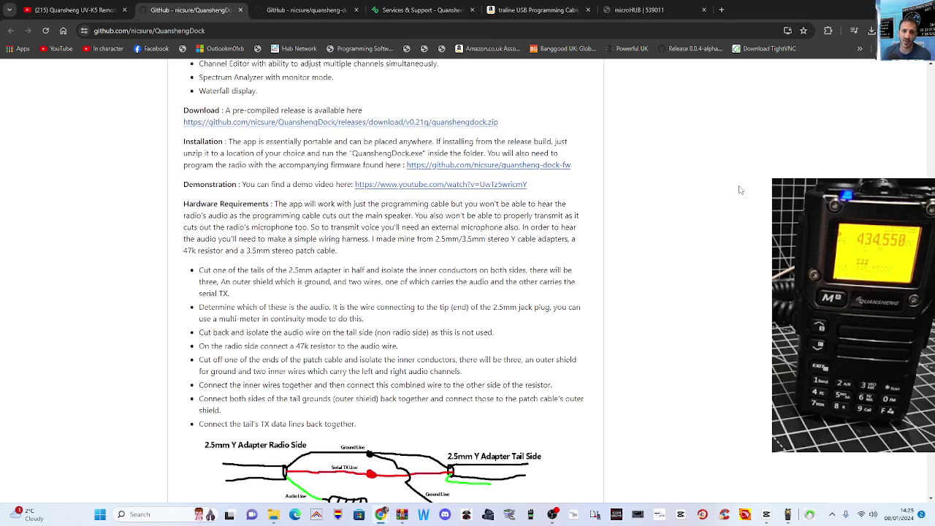
pyautogui.scroll(-2, 745, 190)
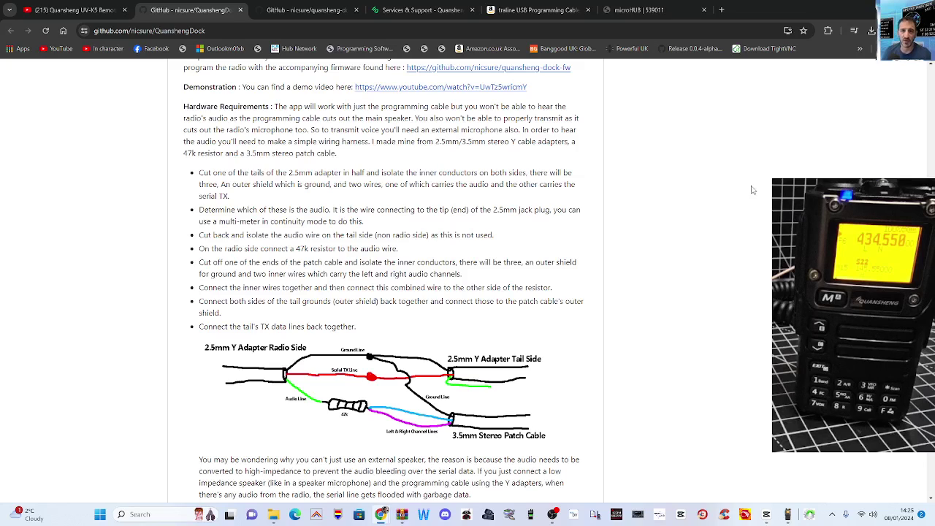
pyautogui.scroll(-2, 752, 190)
pyautogui.scroll(5, 752, 190)
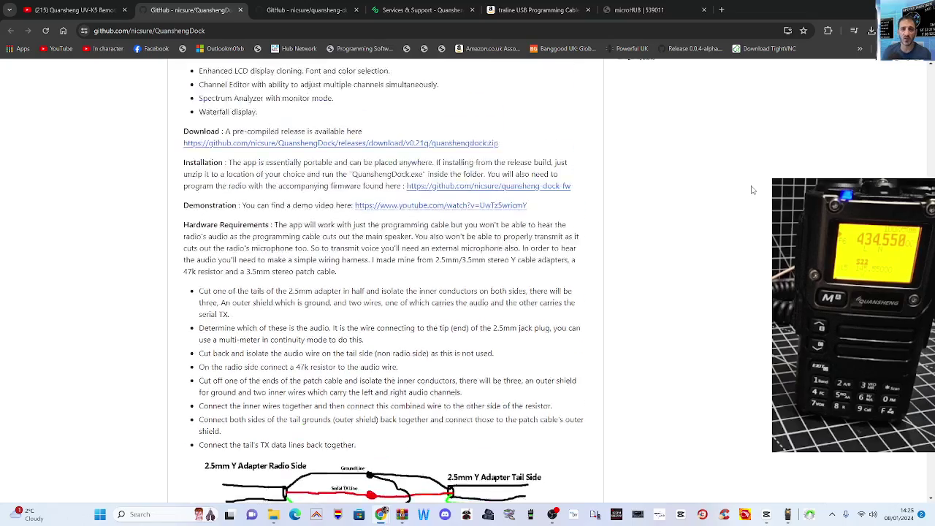
pyautogui.scroll(-4, 752, 190)
pyautogui.scroll(-2, 753, 190)
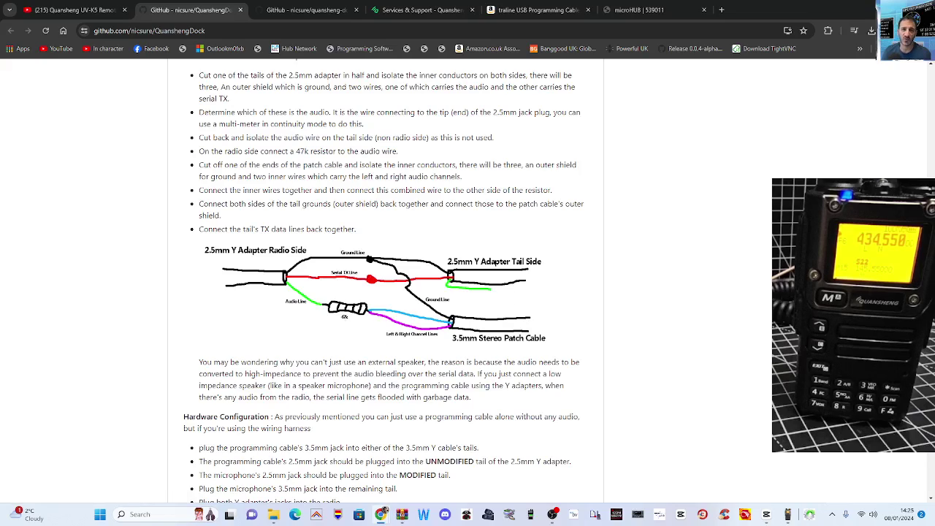
pyautogui.scroll(3, 385, 292)
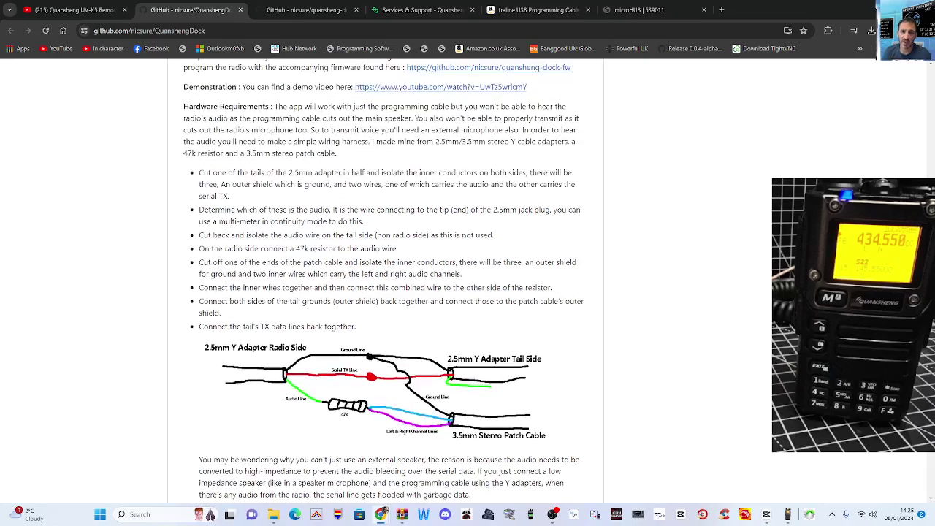
pyautogui.scroll(-5, 386, 292)
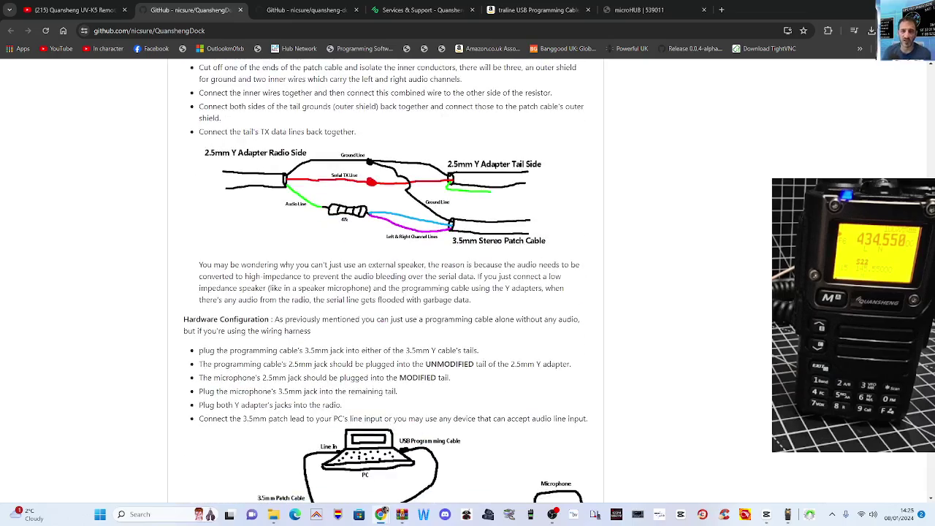
pyautogui.scroll(-3, 385, 292)
pyautogui.scroll(3, 385, 293)
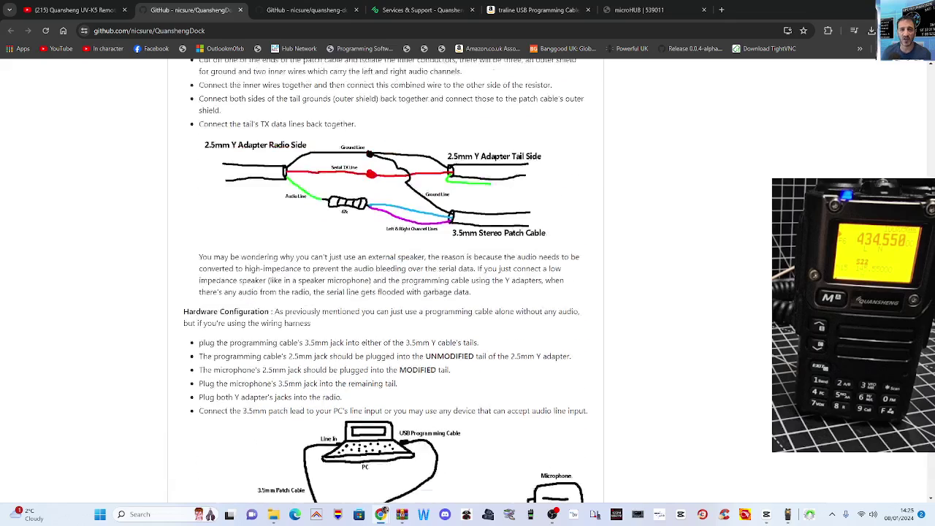
# - Examine the Hardware Configuration diagram connecting radio, PC, programming cable and microphone, and compare it with the modified adapter wiring
pyautogui.scroll(-4, 386, 292)
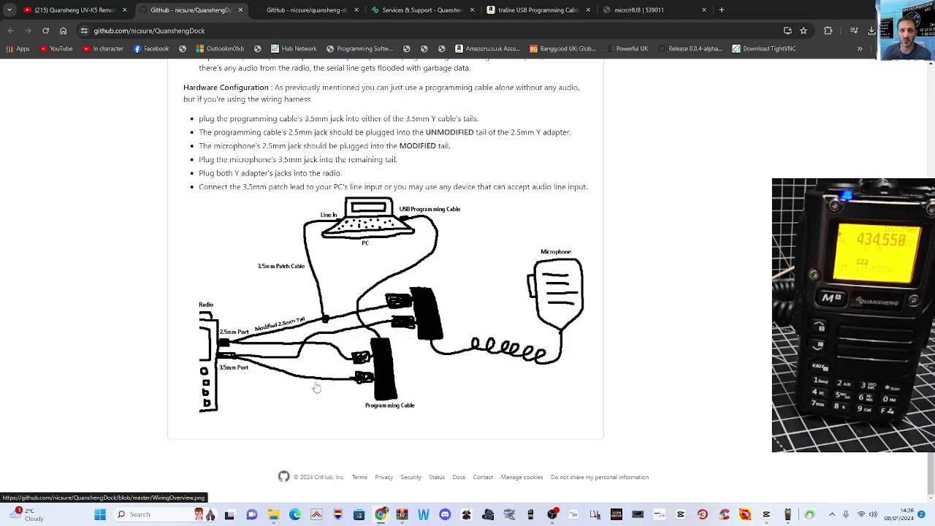
pyautogui.scroll(4, 332, 357)
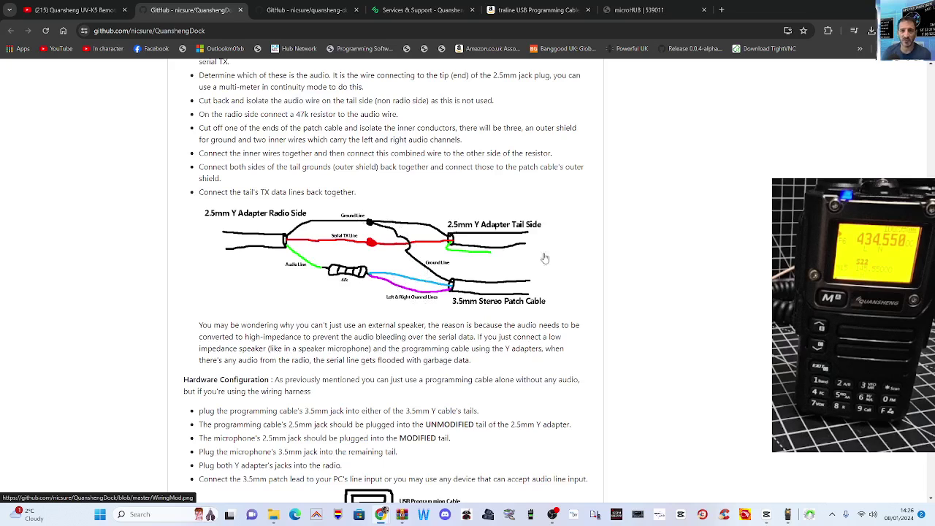
pyautogui.scroll(-1, 557, 257)
pyautogui.scroll(-3, 557, 257)
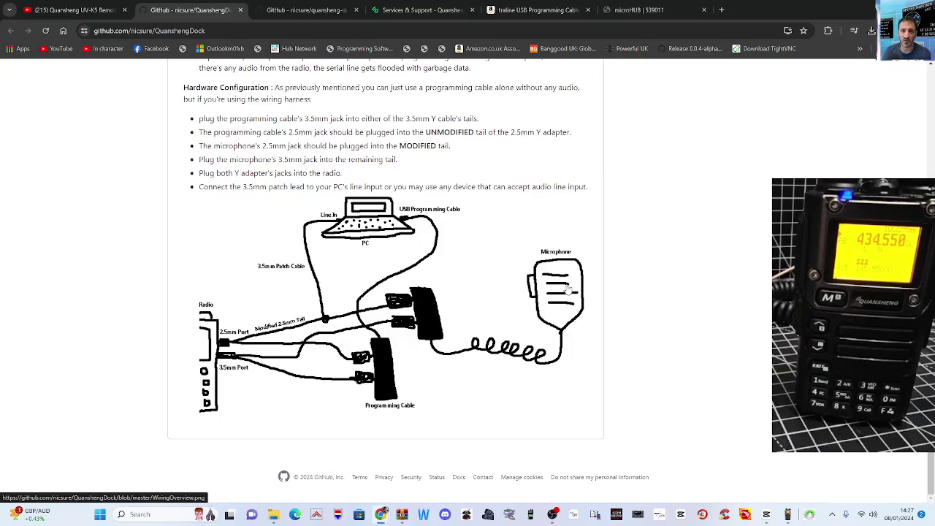
pyautogui.scroll(5, 581, 296)
pyautogui.scroll(-2, 592, 298)
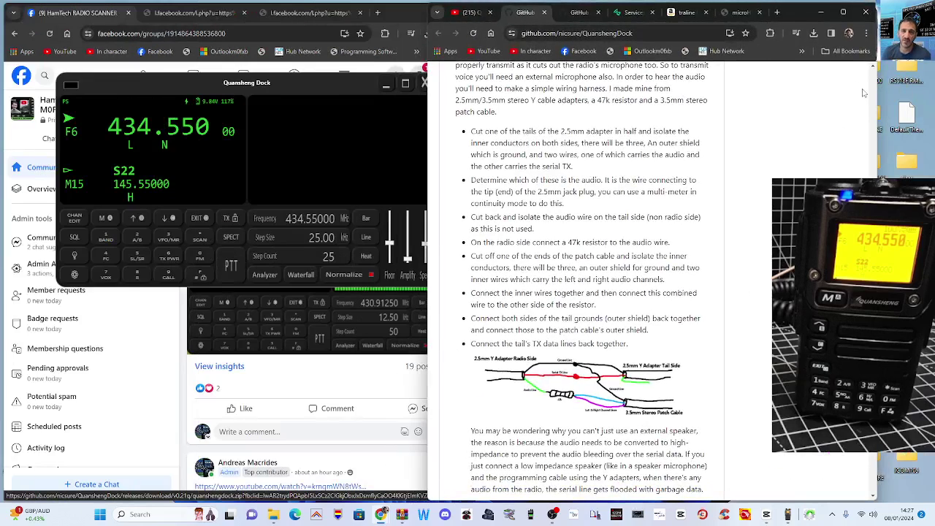
# - Move the browser window clear of the radio window, and skip through the Quansheng UV-K5 Remote Dock System video past 7:35 and 12:04 to 16:04
pyautogui.moveTo(801, 18); pyautogui.dragTo(847, 16)
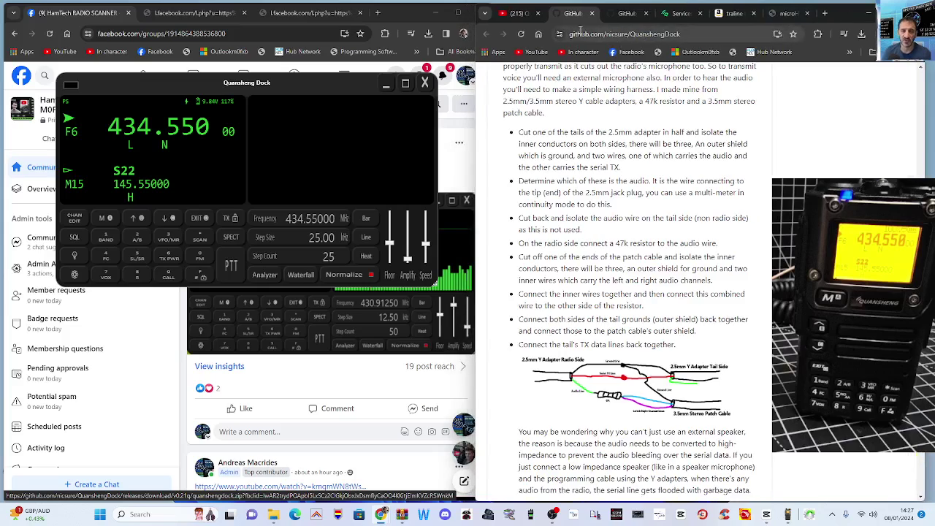
pyautogui.click(515, 13)
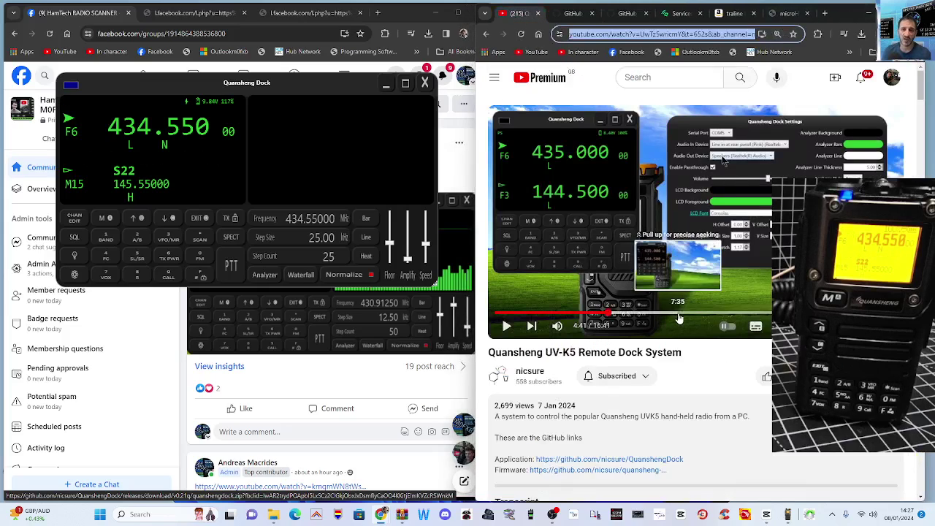
pyautogui.click(681, 320)
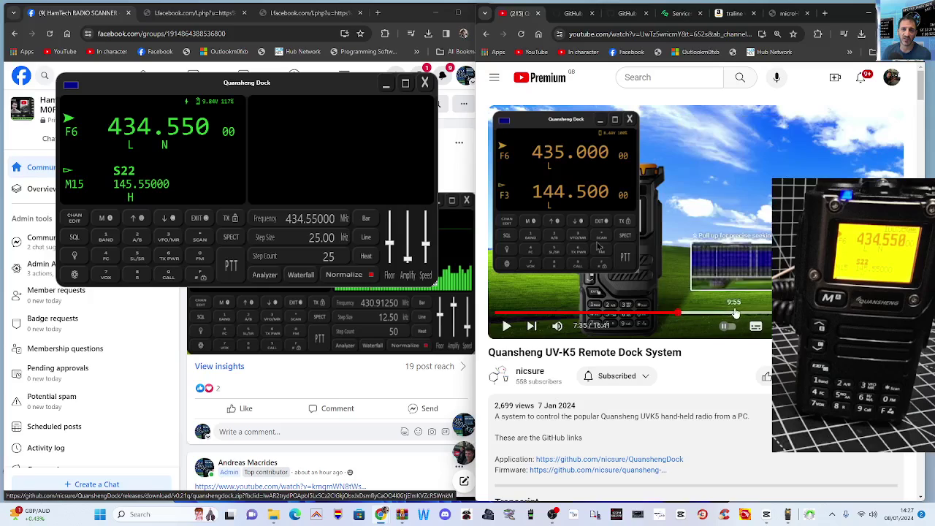
pyautogui.click(739, 313)
pyautogui.click(786, 312)
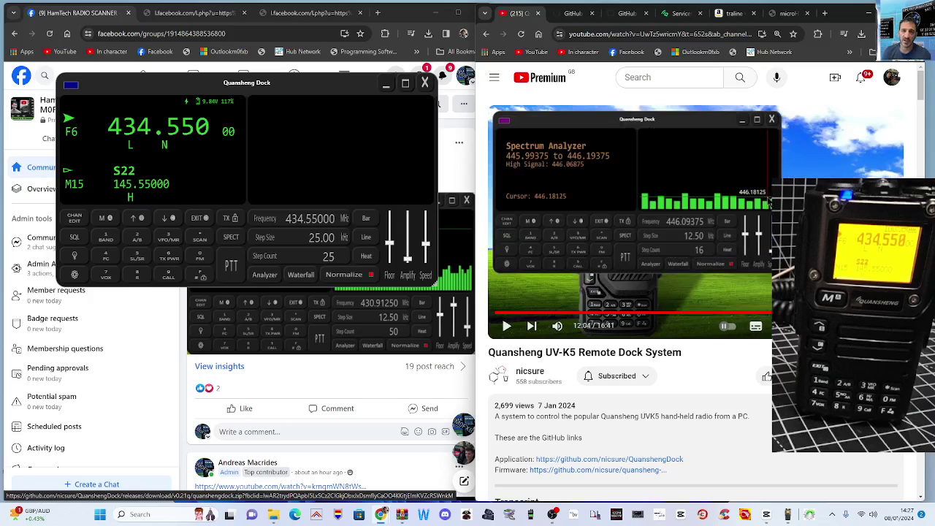
pyautogui.click(712, 313)
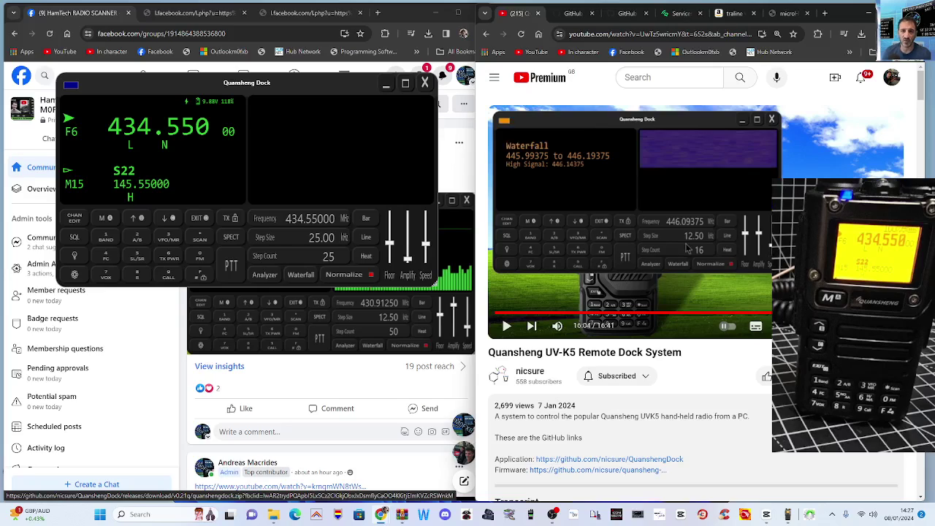
pyautogui.click(756, 313)
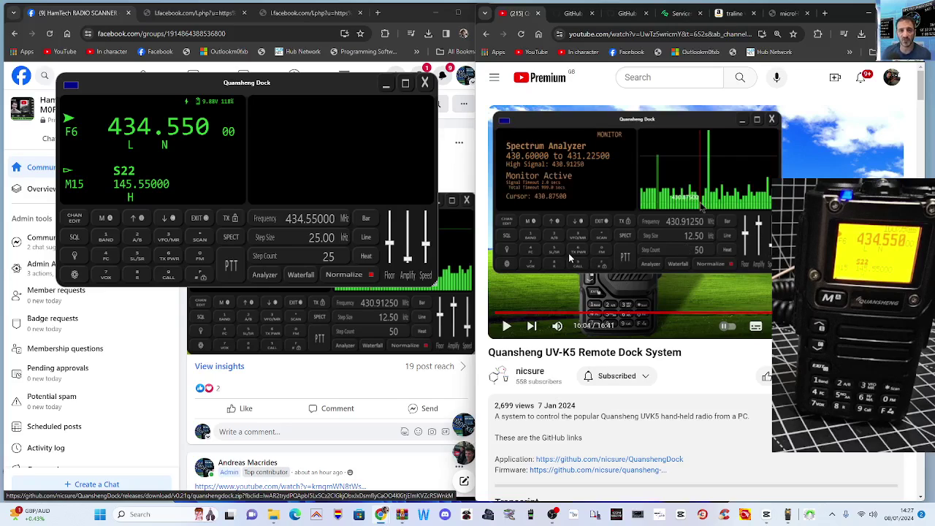